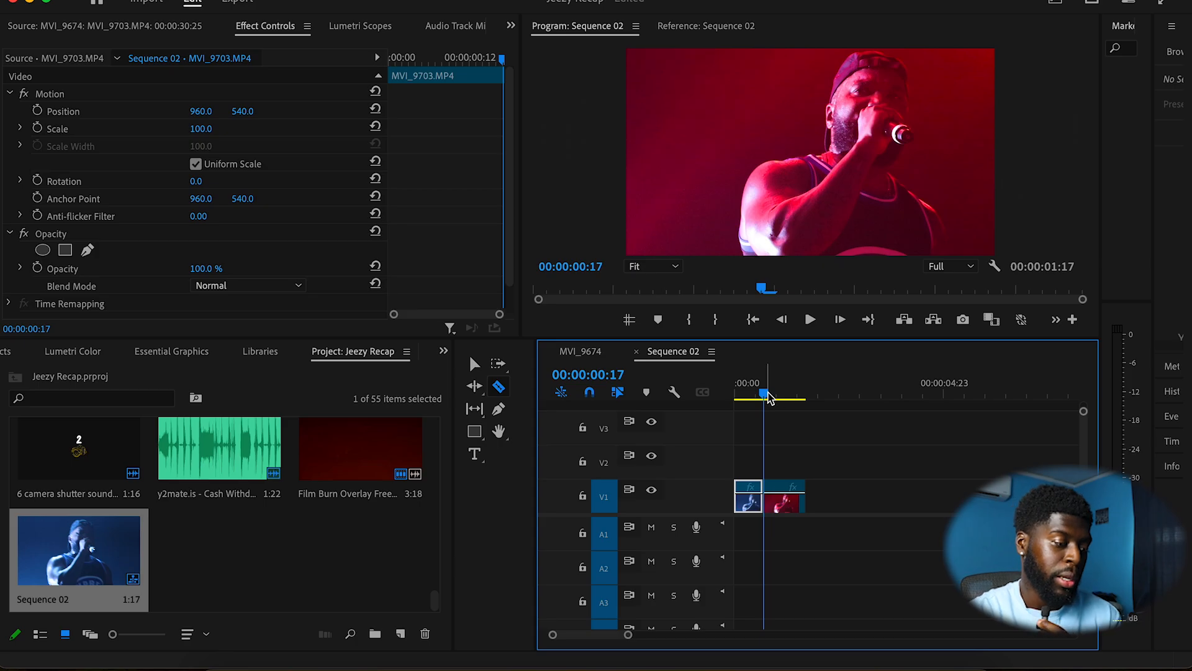
Step: Apply Frame Hold Options to the second clip, holding on Source Timecode
mouse_move(768, 391)
left_mouse_down()
mouse_move(757, 393)
mouse_move(771, 398)
left_mouse_up()
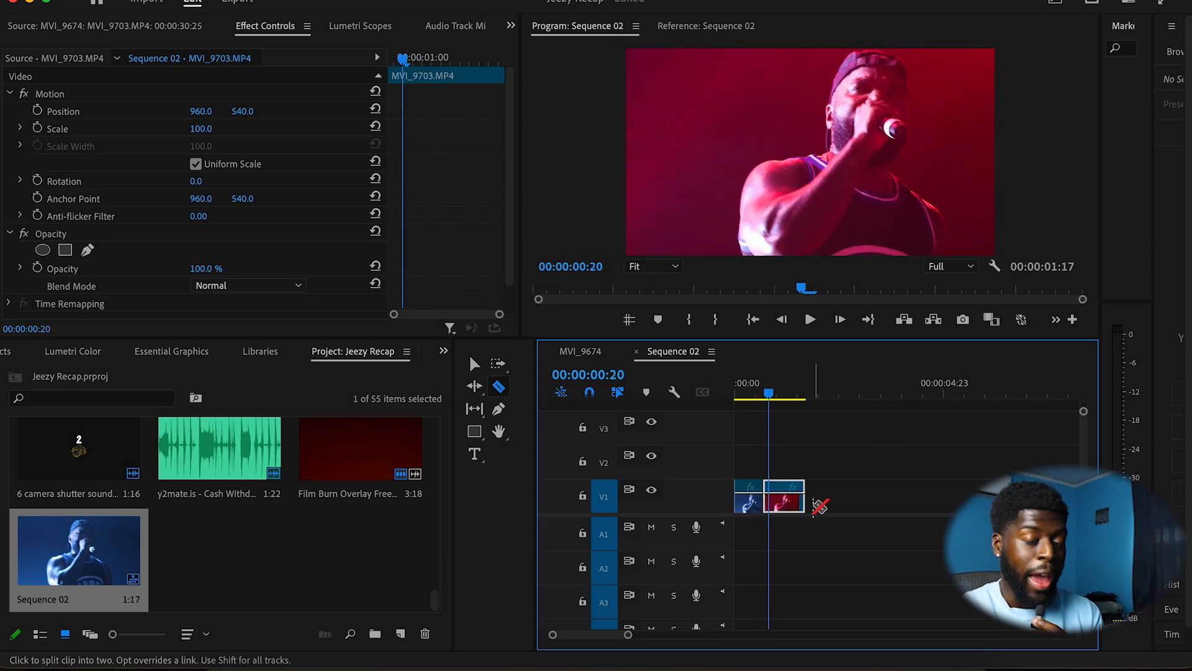
key("v")
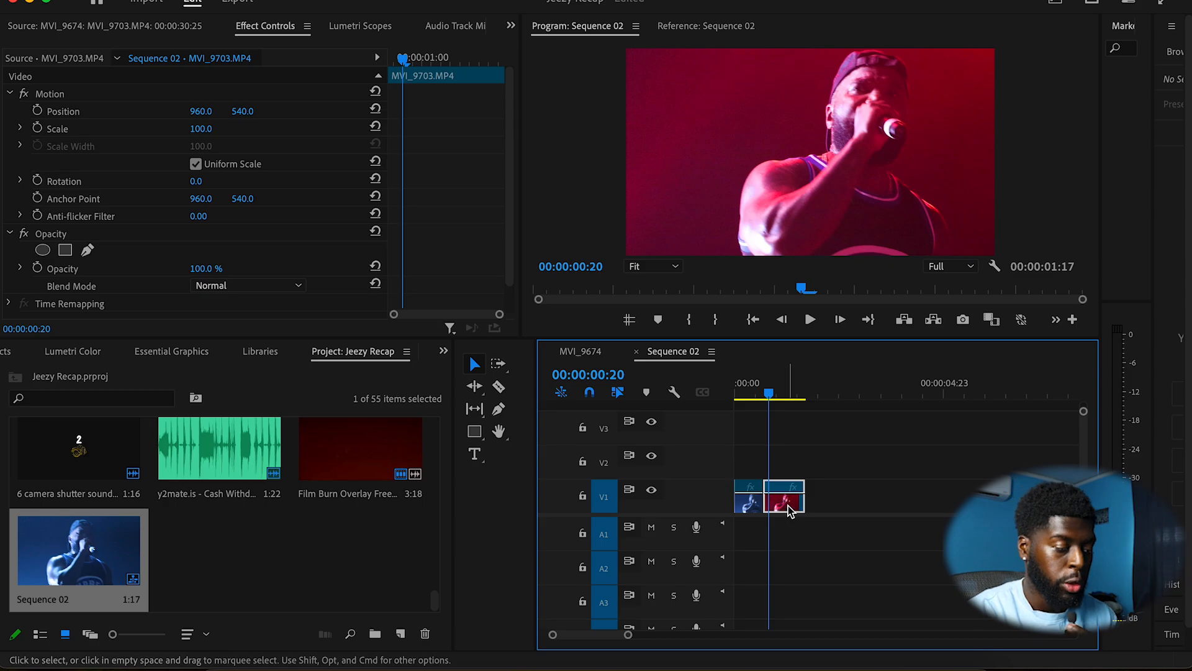
right_click(788, 510)
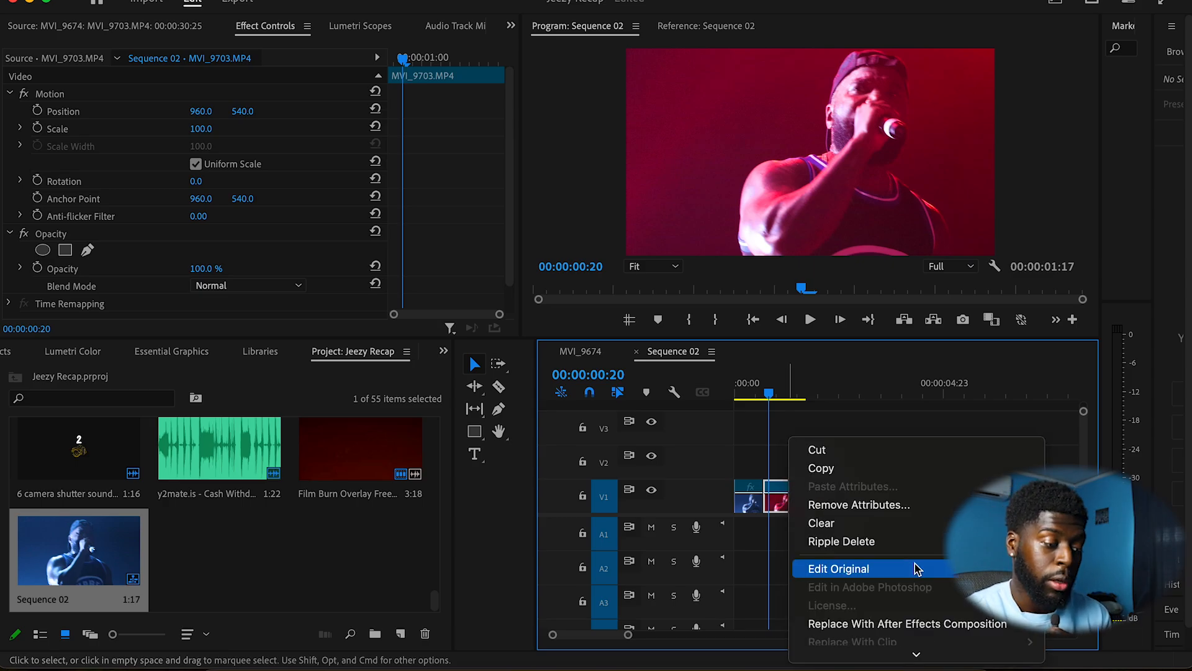
scroll(915, 569, "down", 5)
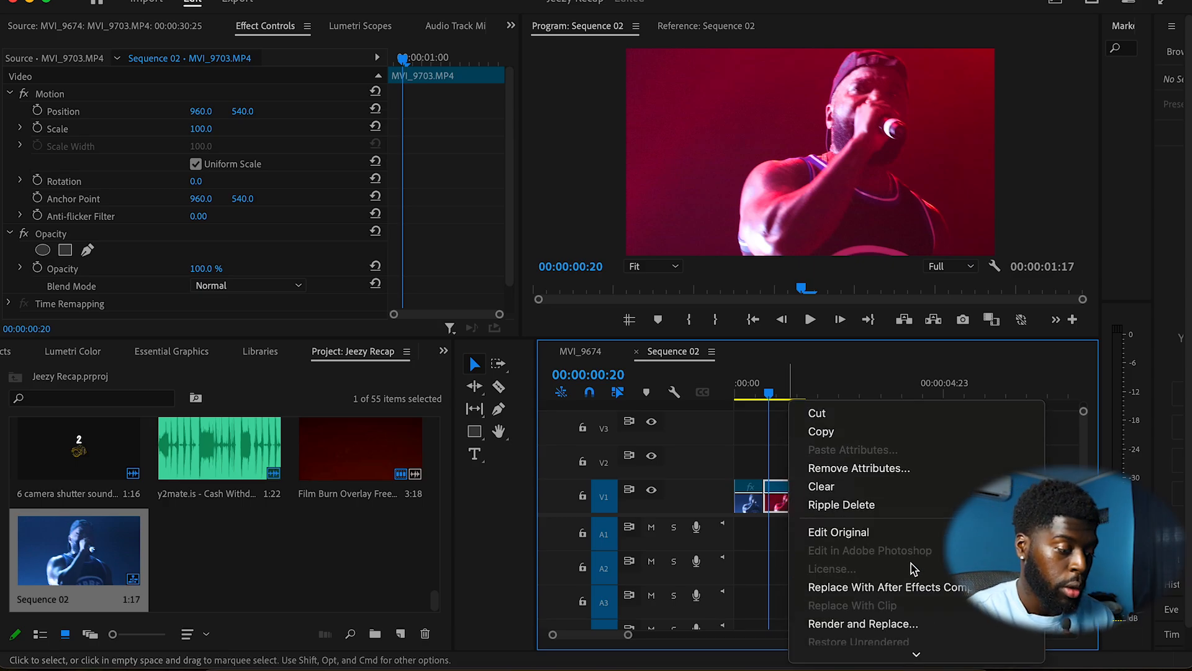
scroll(912, 568, "down", 6)
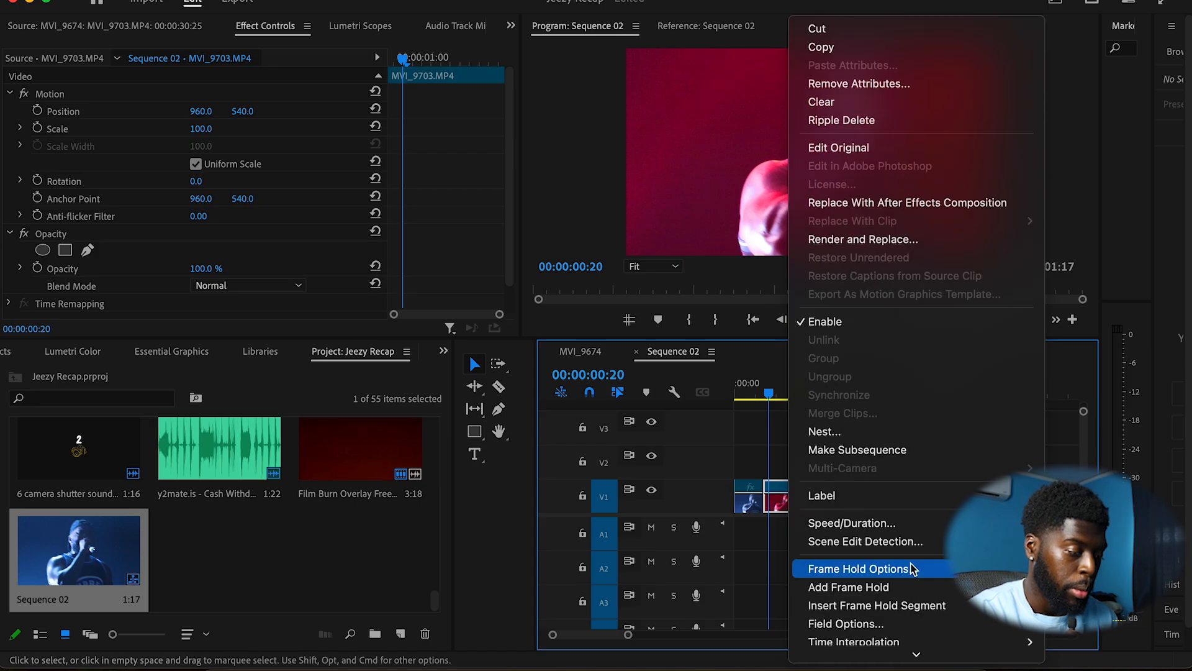
left_click(910, 535)
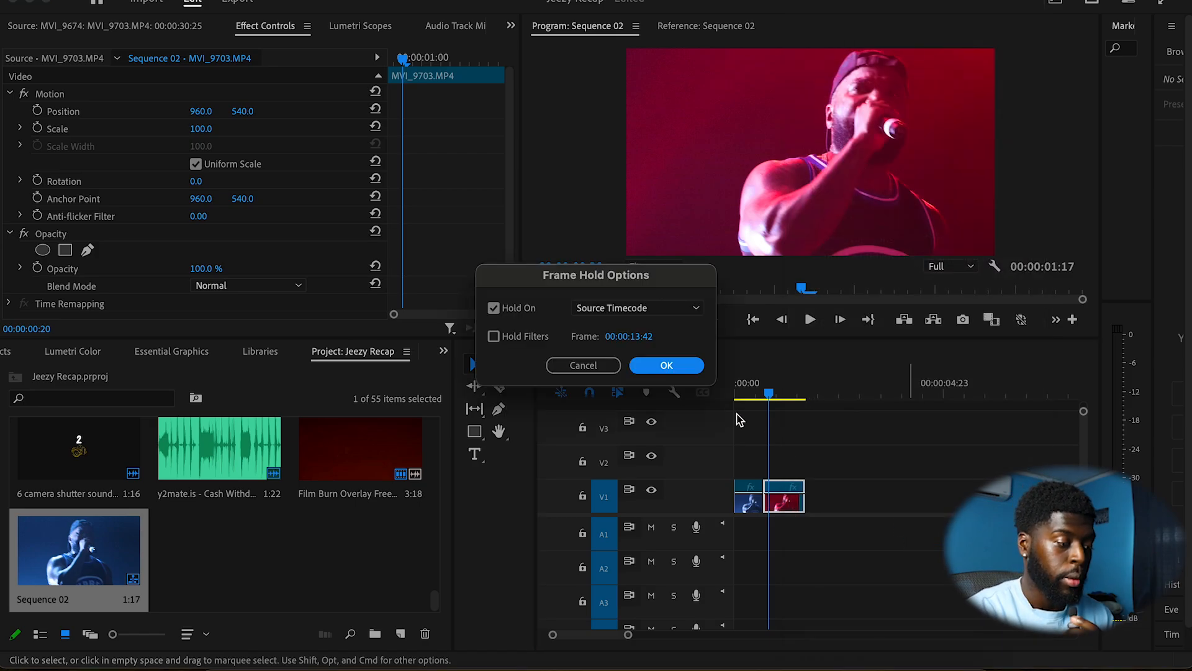
left_click(667, 367)
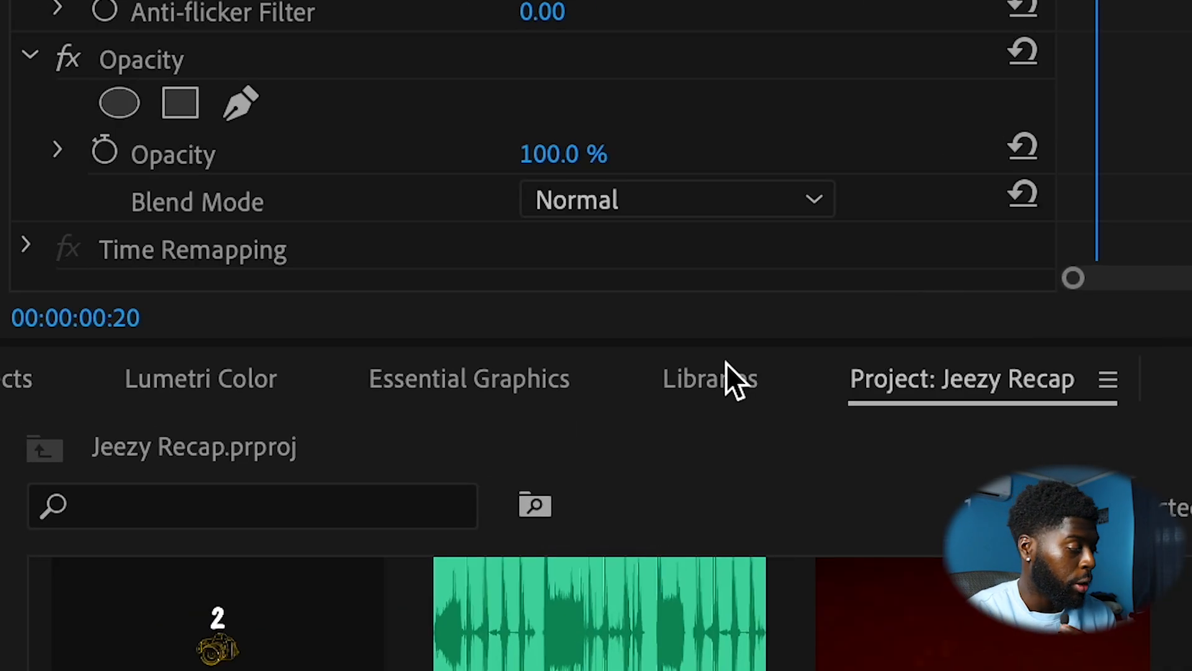
Step: Search the effects for Offset and apply it to the frozen clip
left_click(111, 371)
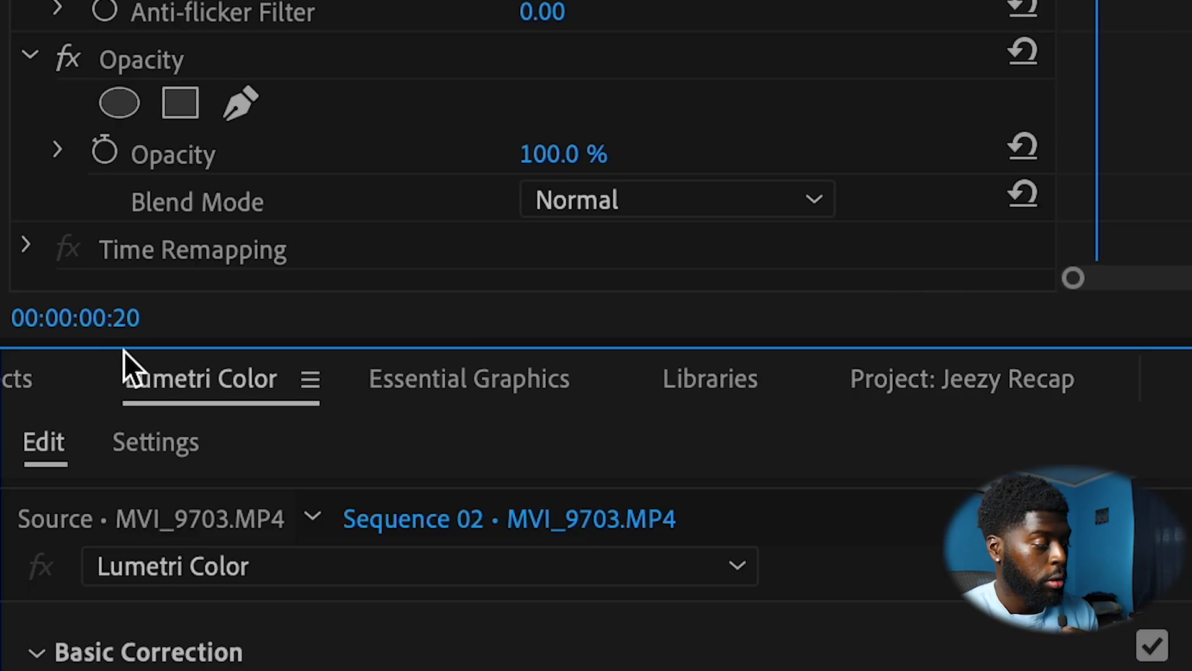
left_click(91, 359)
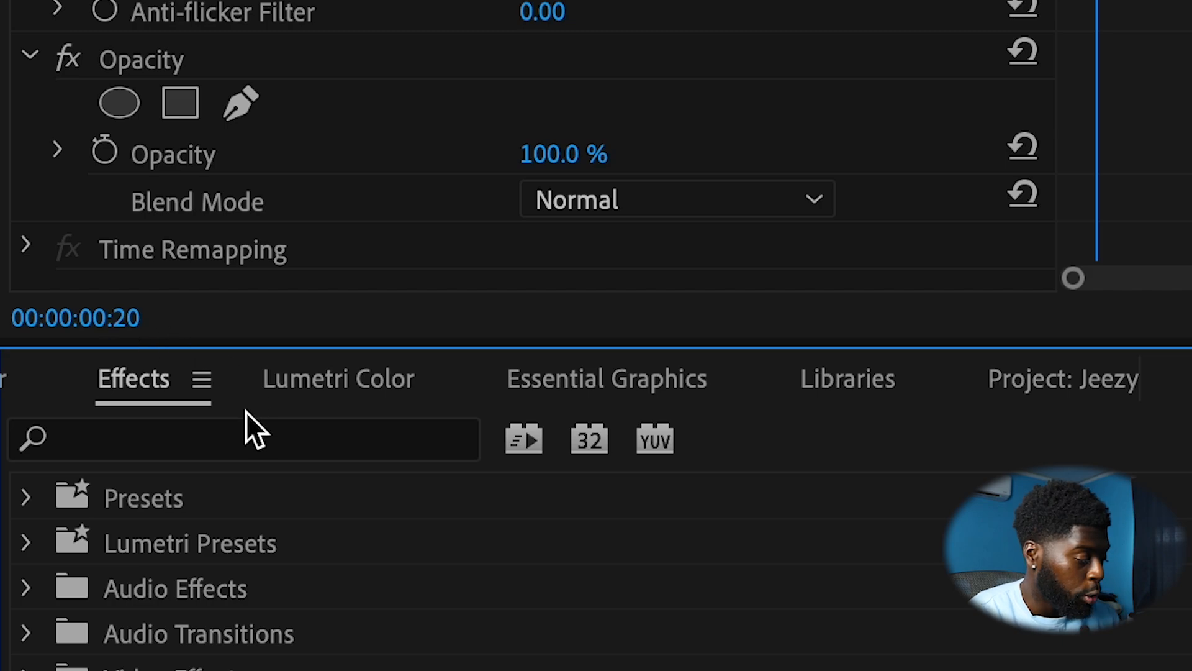
left_click(234, 434)
type("off")
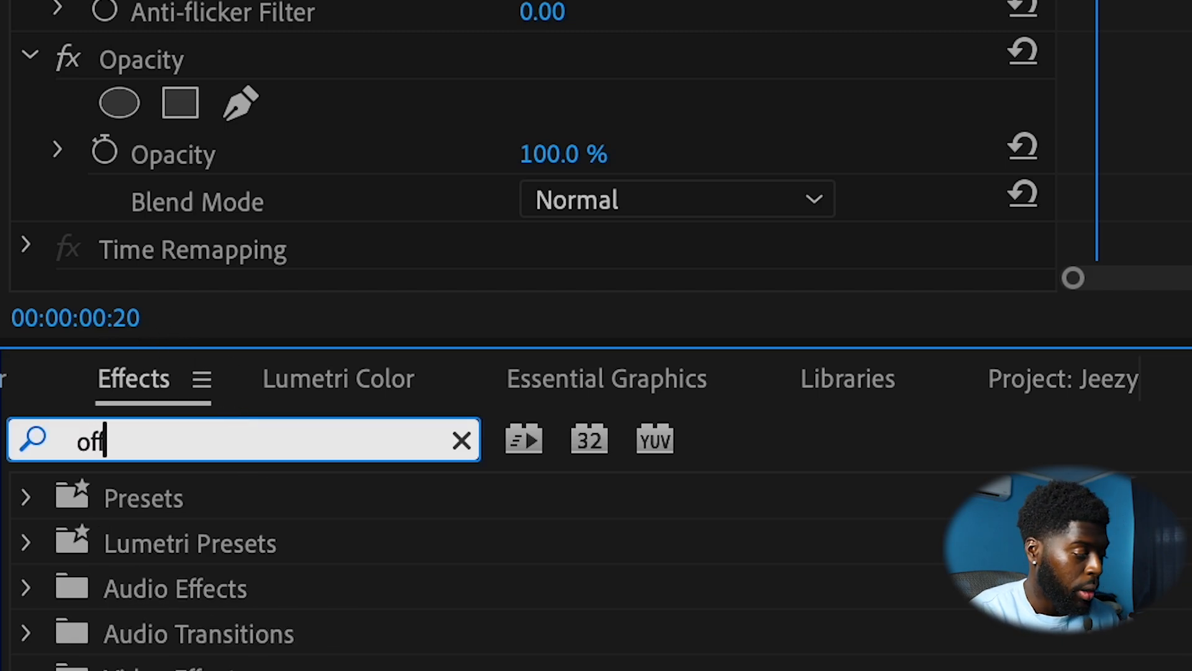
type("sw")
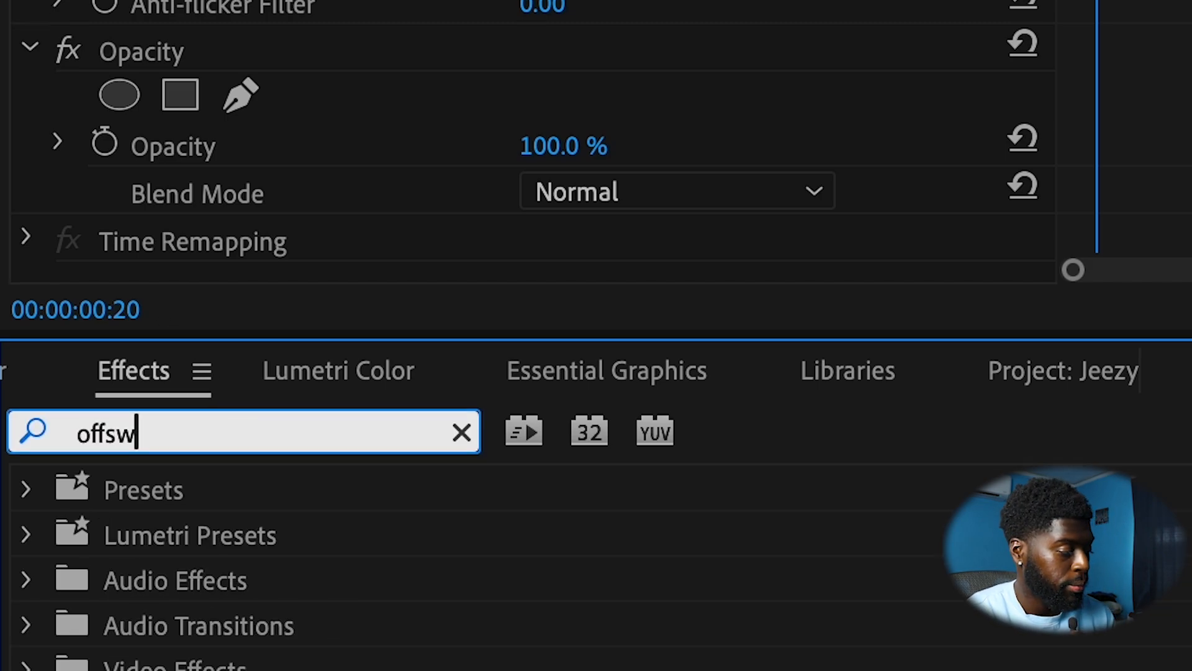
key("BackSpace")
type("e")
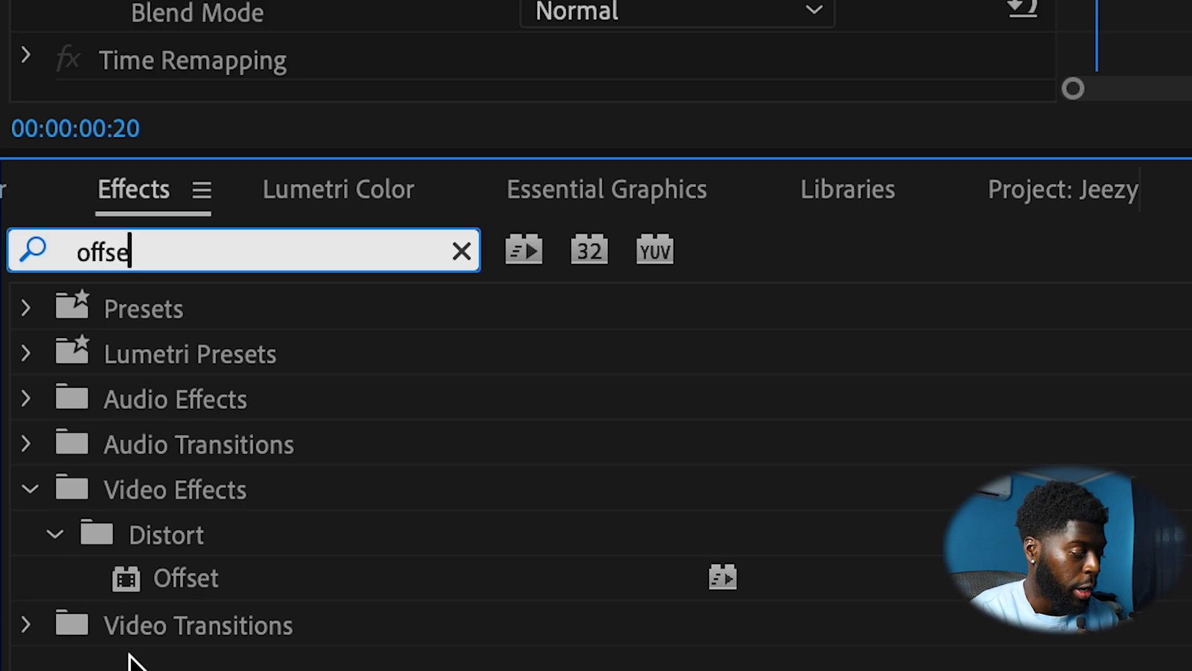
left_click_drag(370, 587, 1191, 584)
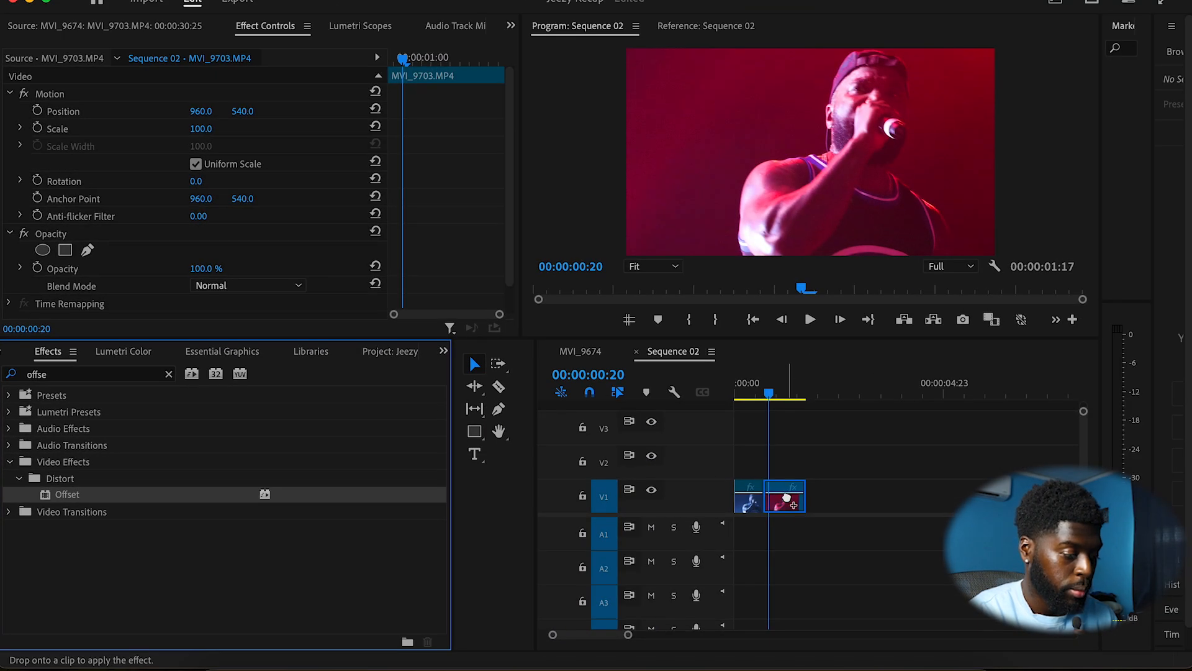
left_click_drag(787, 498, 789, 496)
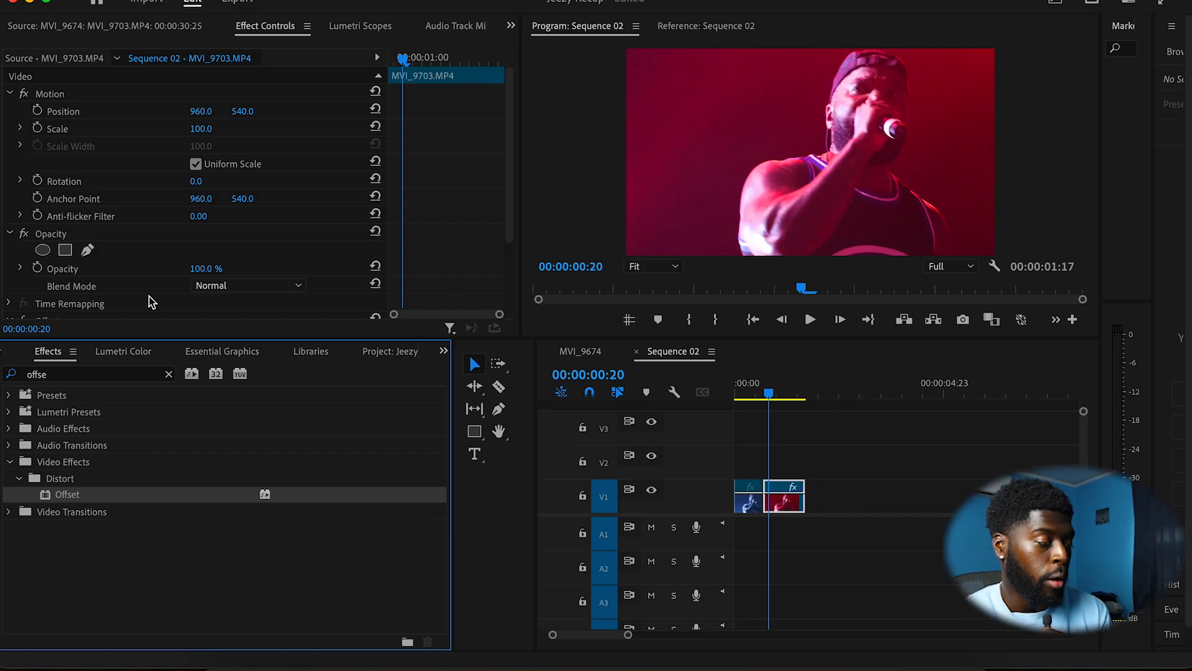
Step: At the frozen clip's start, add a Shift Center To keyframe with X set to 2390
scroll(149, 302, "down", 3)
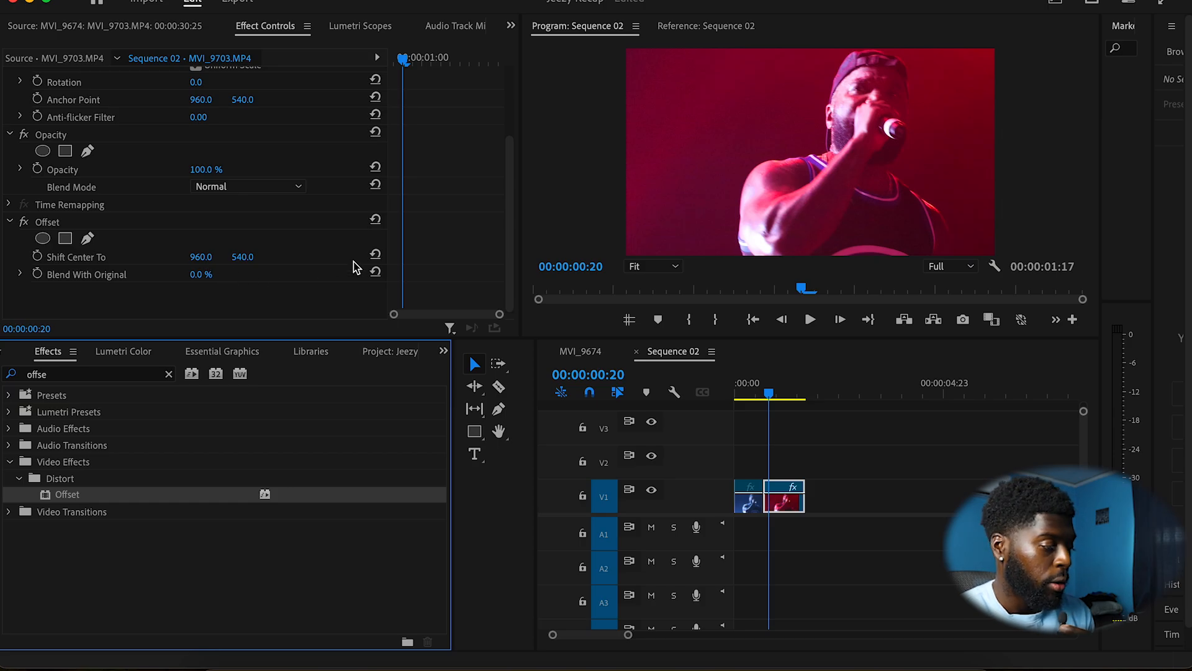
left_click(407, 61)
left_click_drag(404, 57, 396, 57)
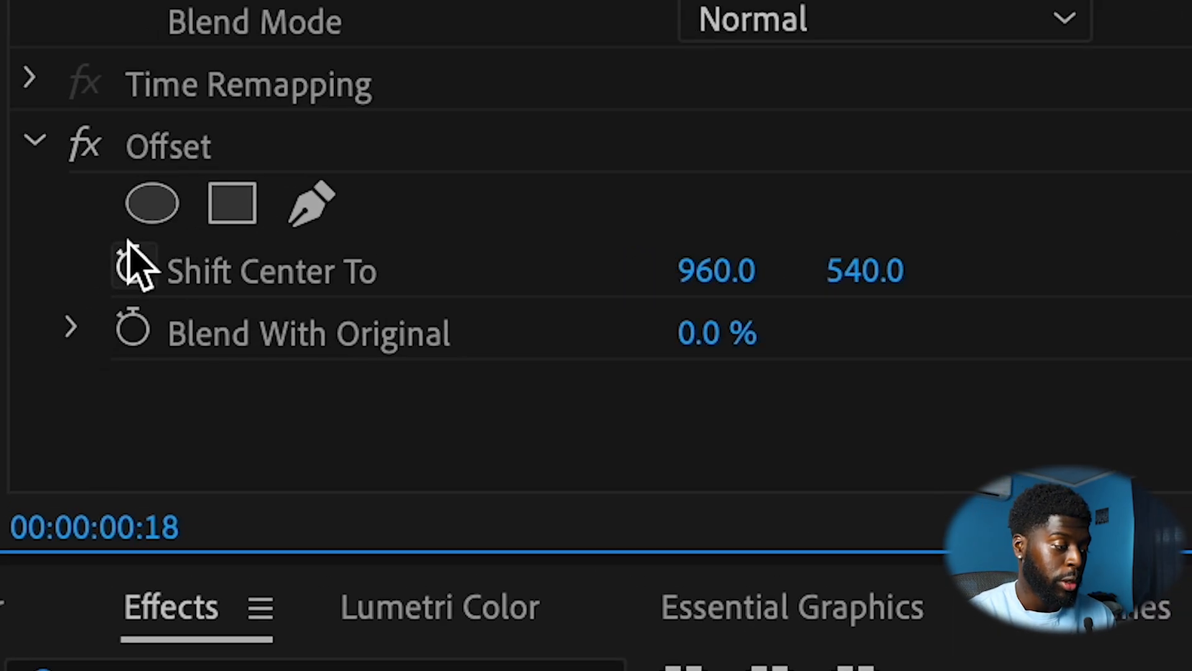
left_click(38, 252)
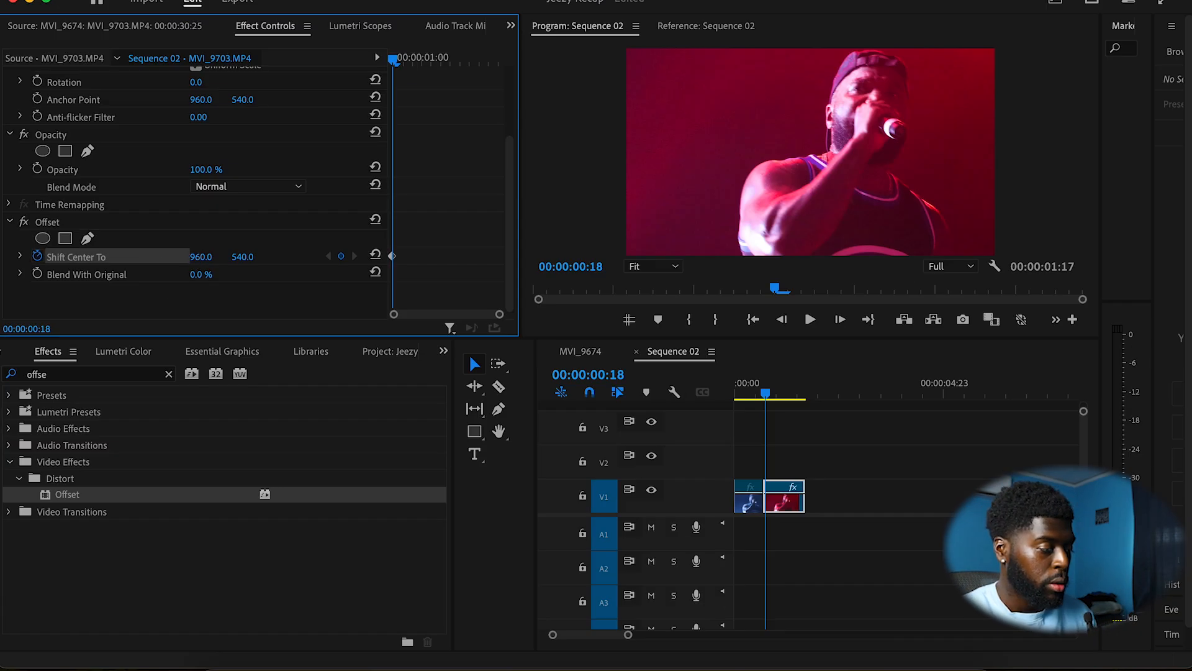
left_click_drag(201, 257, 215, 254)
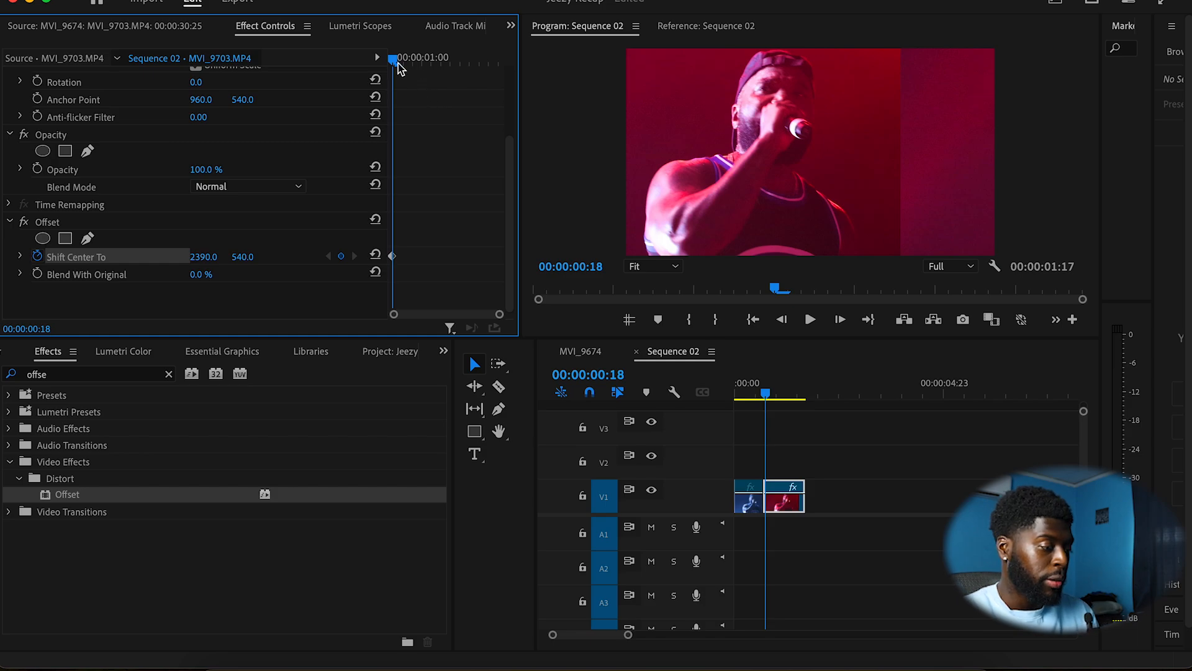
Step: At the clip's end, set Shift Center To X to 8752 to add a second keyframe
left_click_drag(405, 62, 507, 62)
left_click(802, 393)
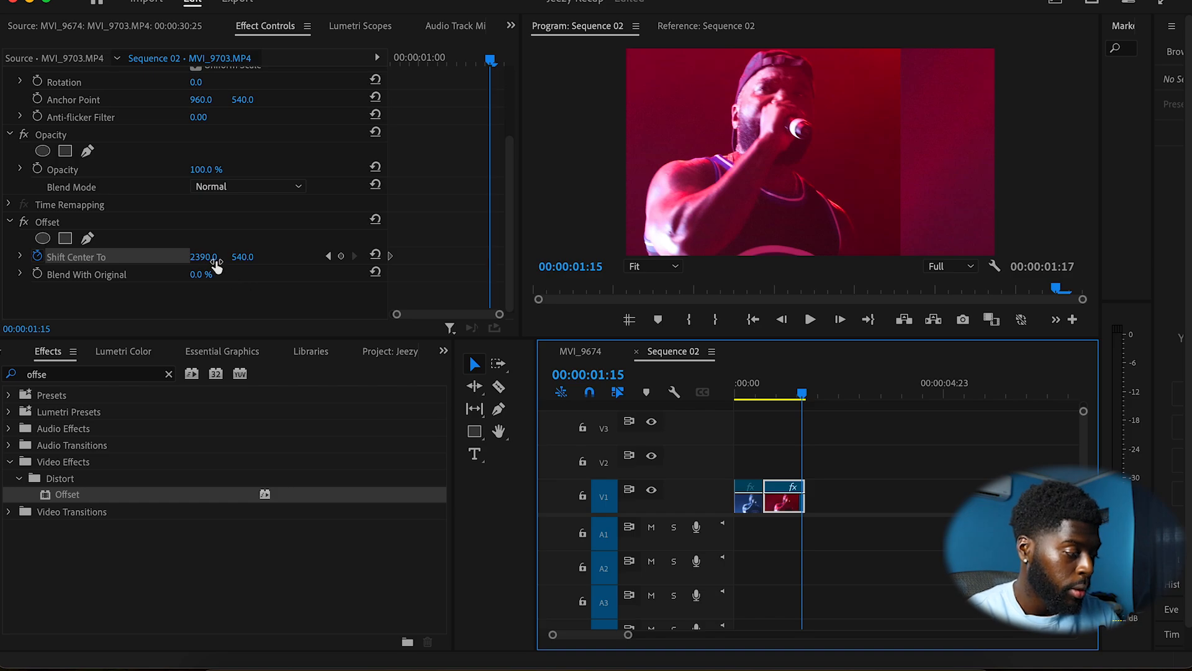
left_click_drag(197, 258, 41, 259)
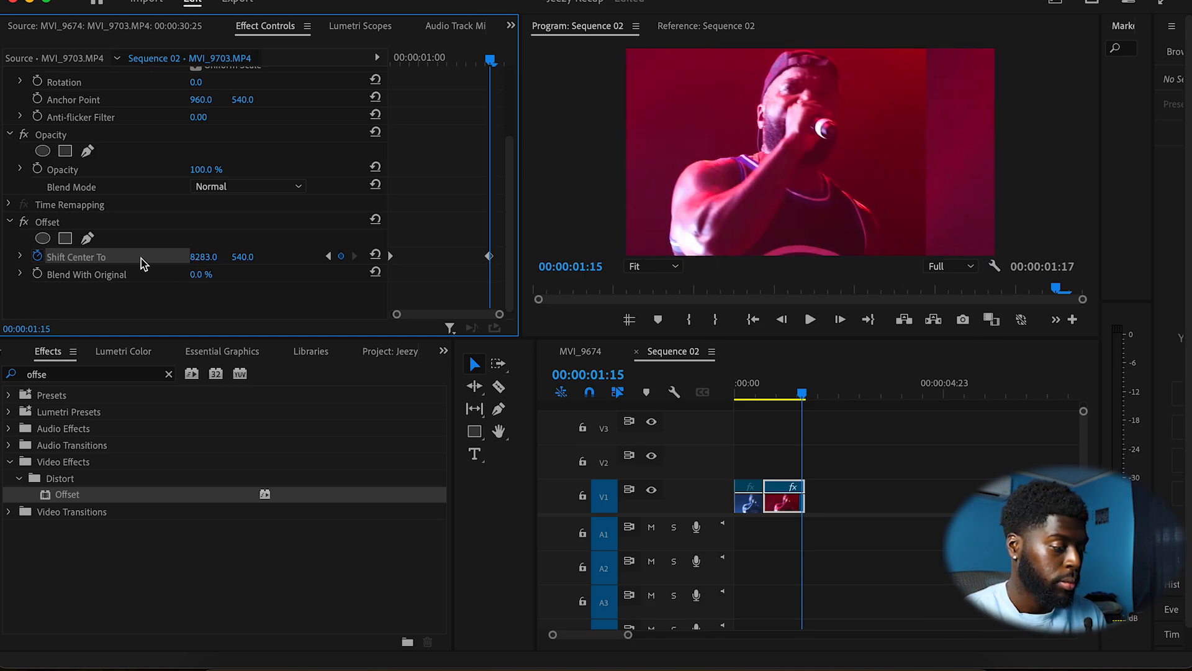
left_click_drag(204, 264, 204, 263)
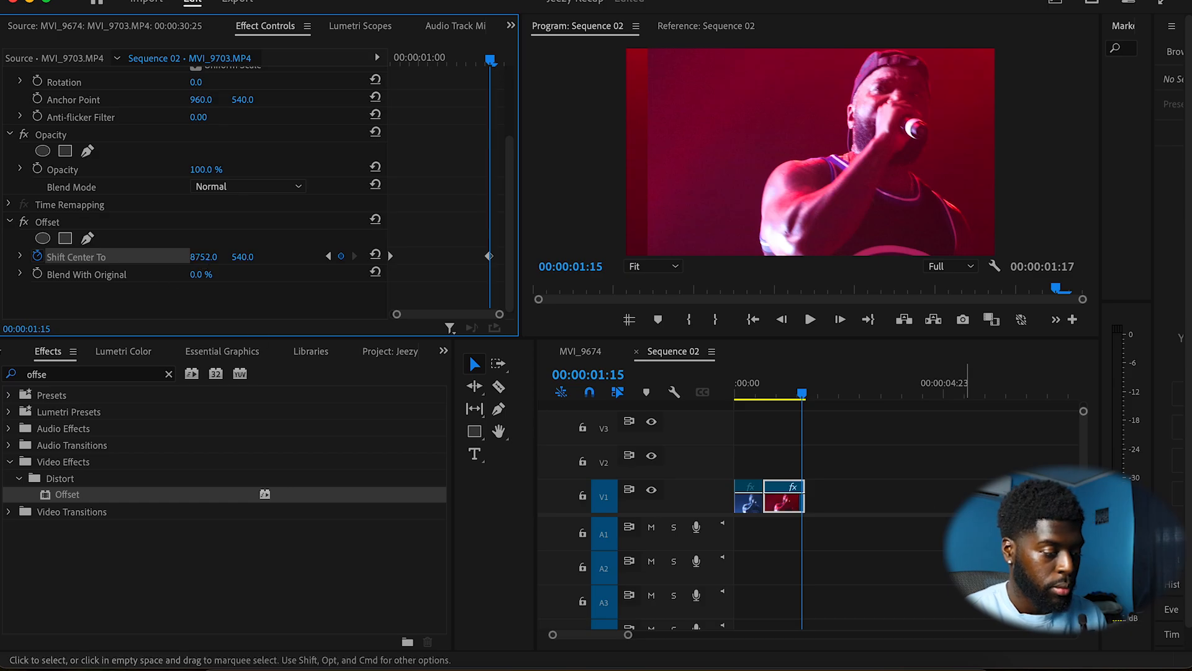
Step: Play back the offset slide from the sequence start
left_click_drag(798, 397, 739, 396)
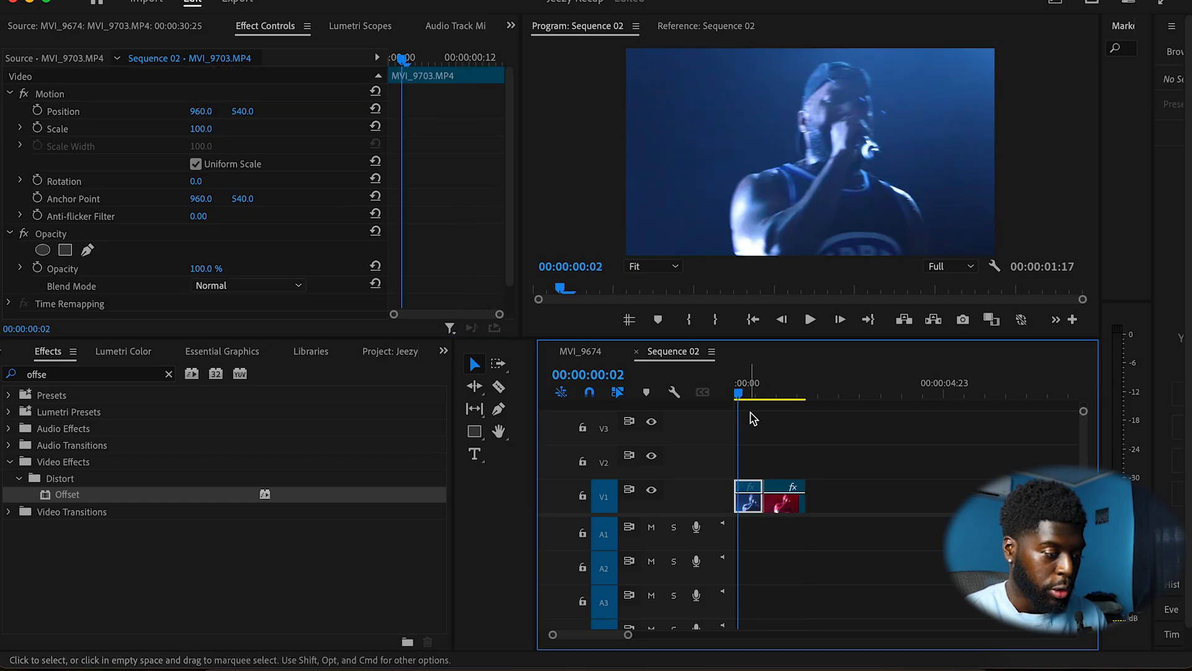
key("space")
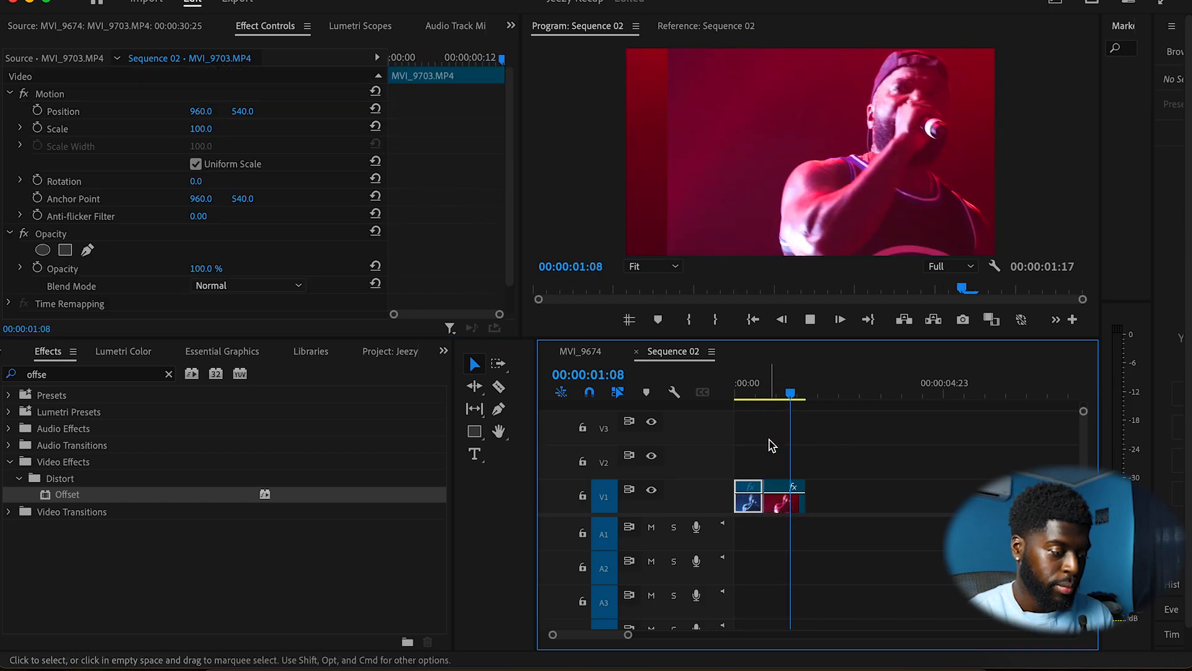
left_click_drag(795, 397, 766, 399)
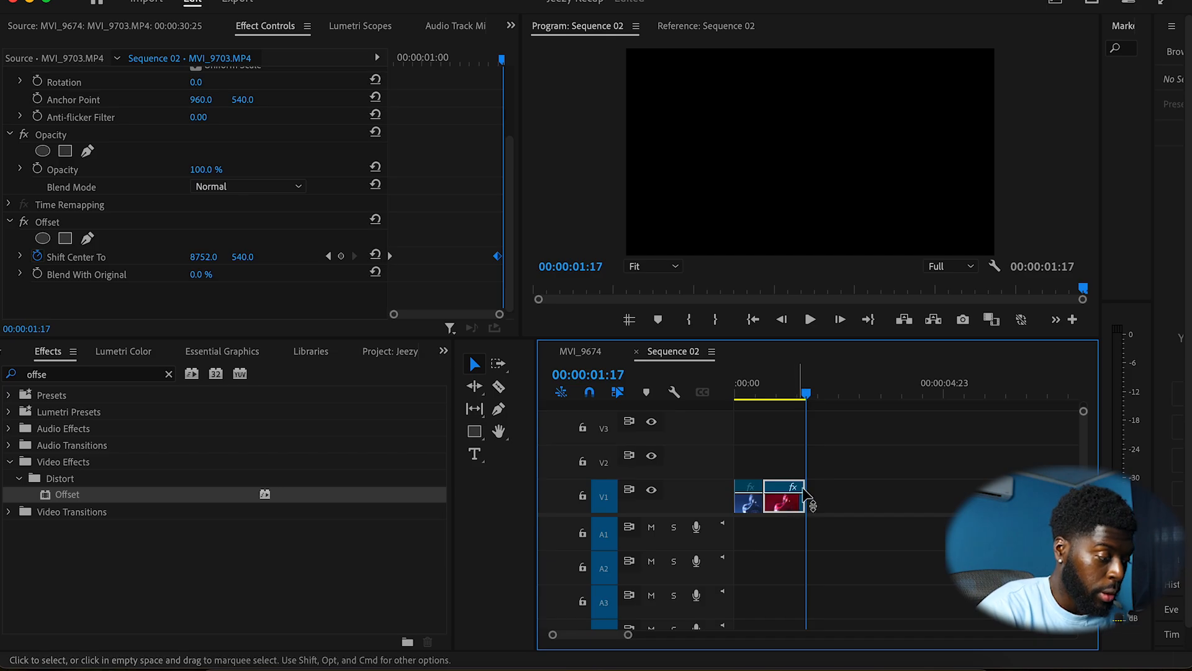
Step: Lengthen the frozen clip's end and play the slide back again
left_click(779, 398)
mouse_move(781, 396)
left_mouse_down()
mouse_move(771, 399)
mouse_move(787, 400)
left_mouse_up()
mouse_move(796, 501)
left_mouse_down()
mouse_move(824, 501)
mouse_move(801, 503)
left_mouse_up()
left_click_drag(793, 397, 764, 400)
key("space")
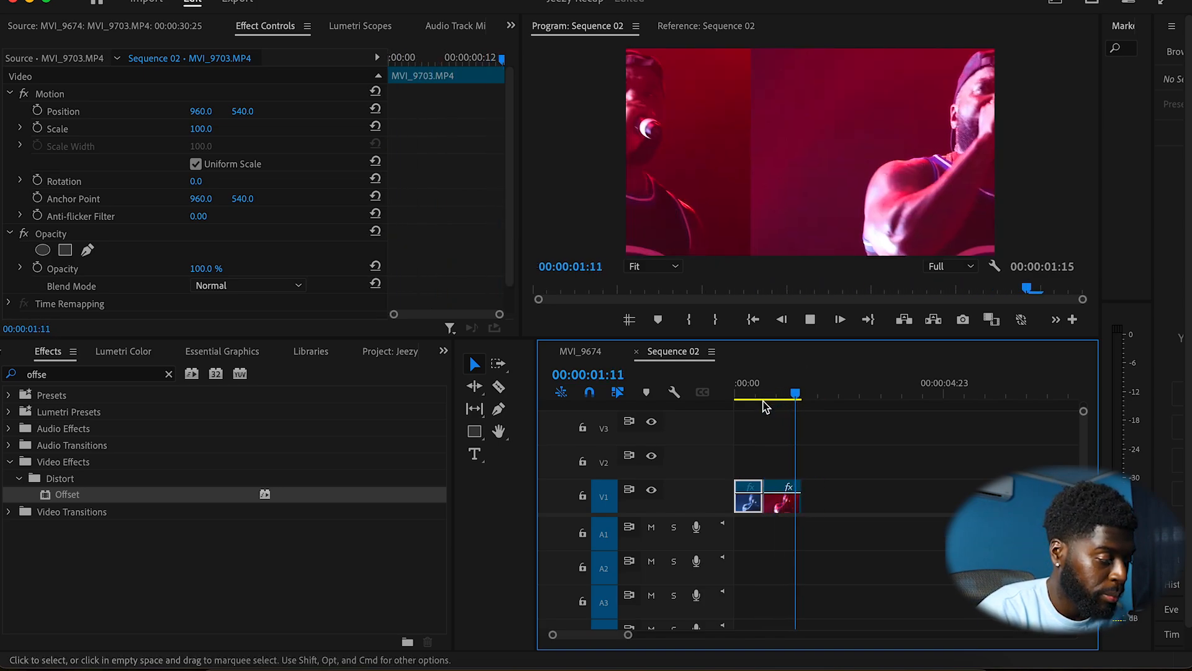
left_click(778, 392)
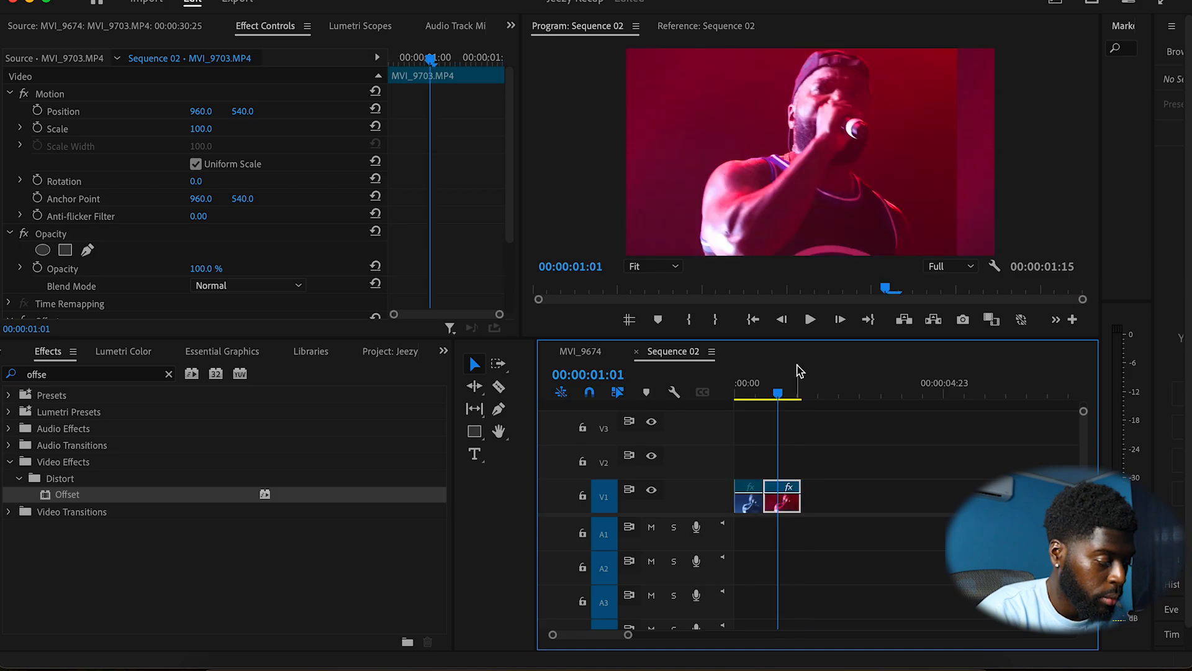
Step: Move the ending Shift Center To keyframe slightly earlier and preview the motion
scroll(421, 228, "down", 3)
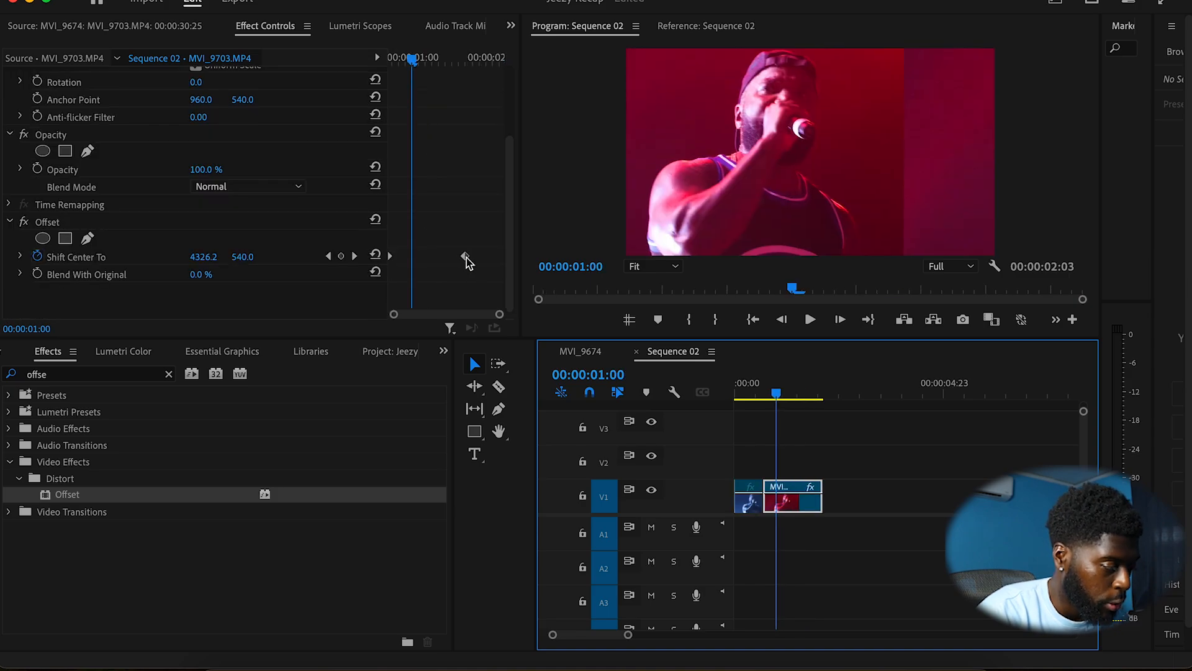
left_click_drag(467, 261, 448, 261)
key("space")
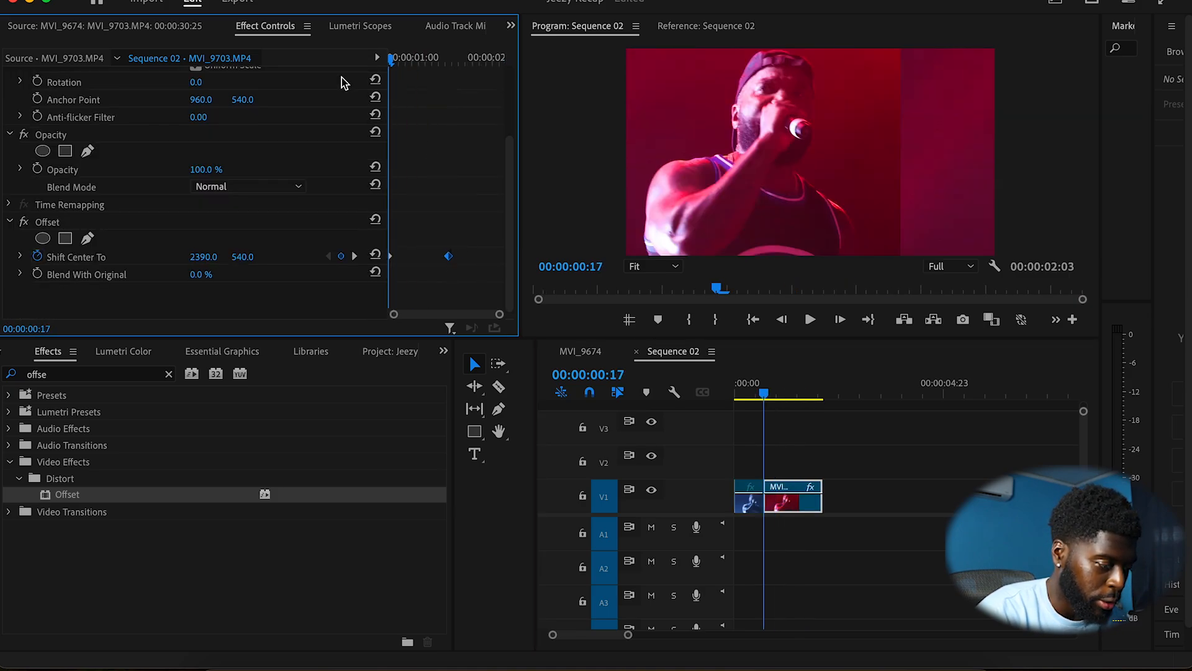
key("space")
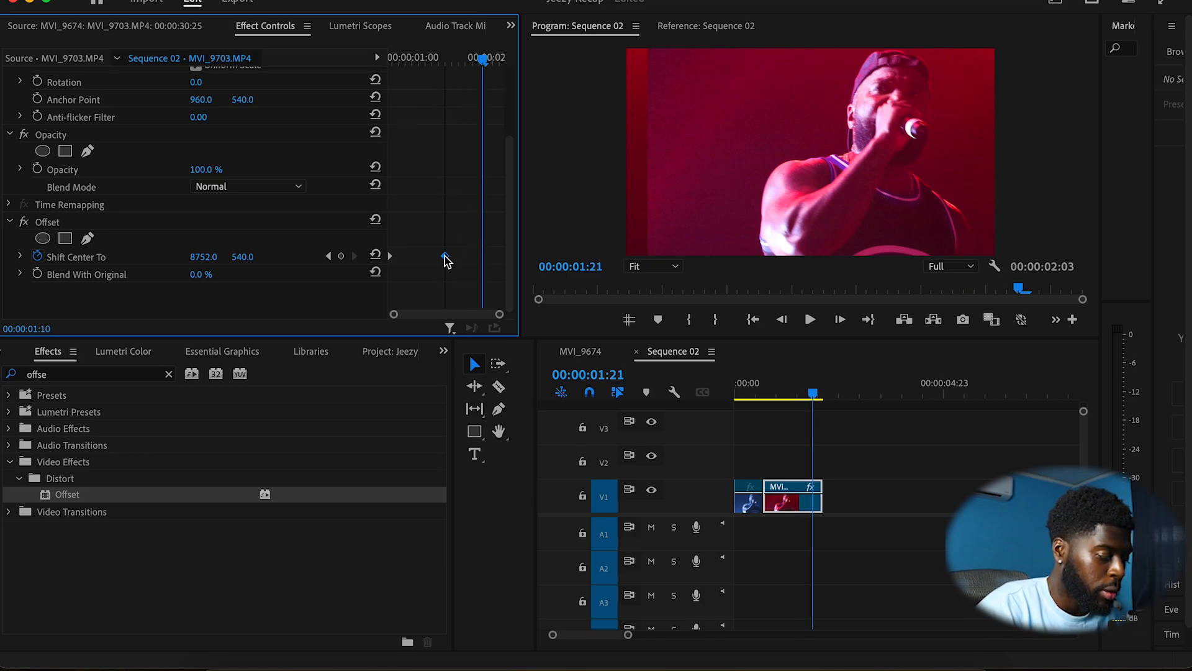
Step: Step through the slide frame by frame and shorten the frozen clip's end
left_click(390, 56)
key("space")
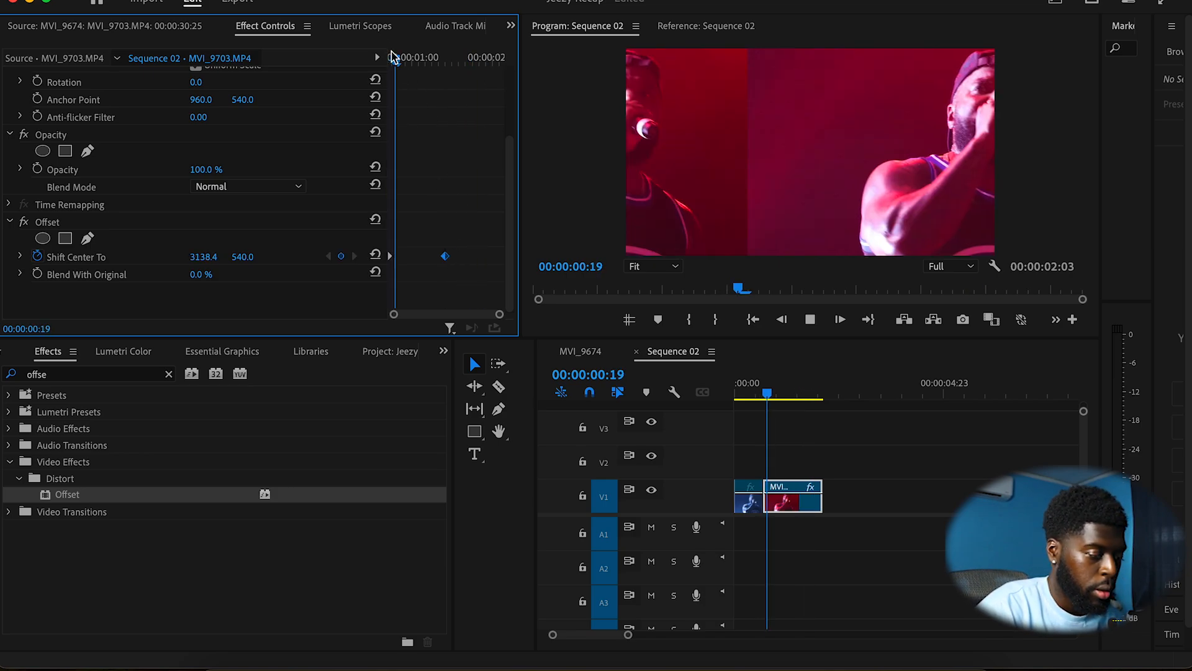
key("space")
key("Right")
key("Right")
key("Right")
key("Right")
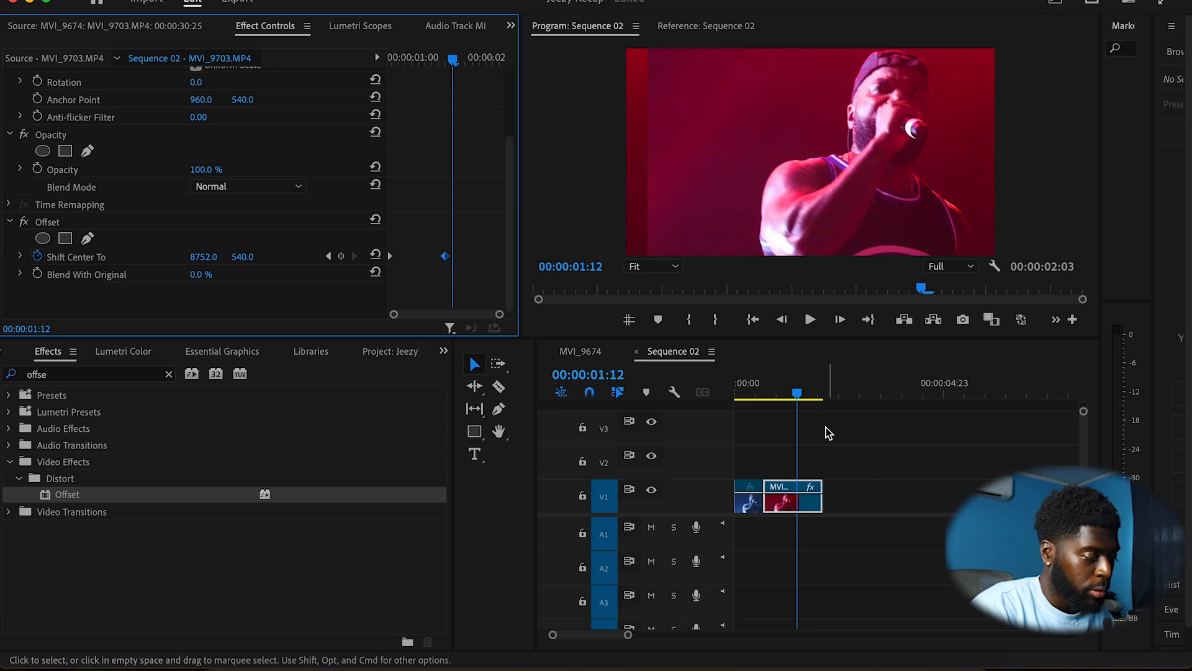
left_click_drag(814, 506, 798, 506)
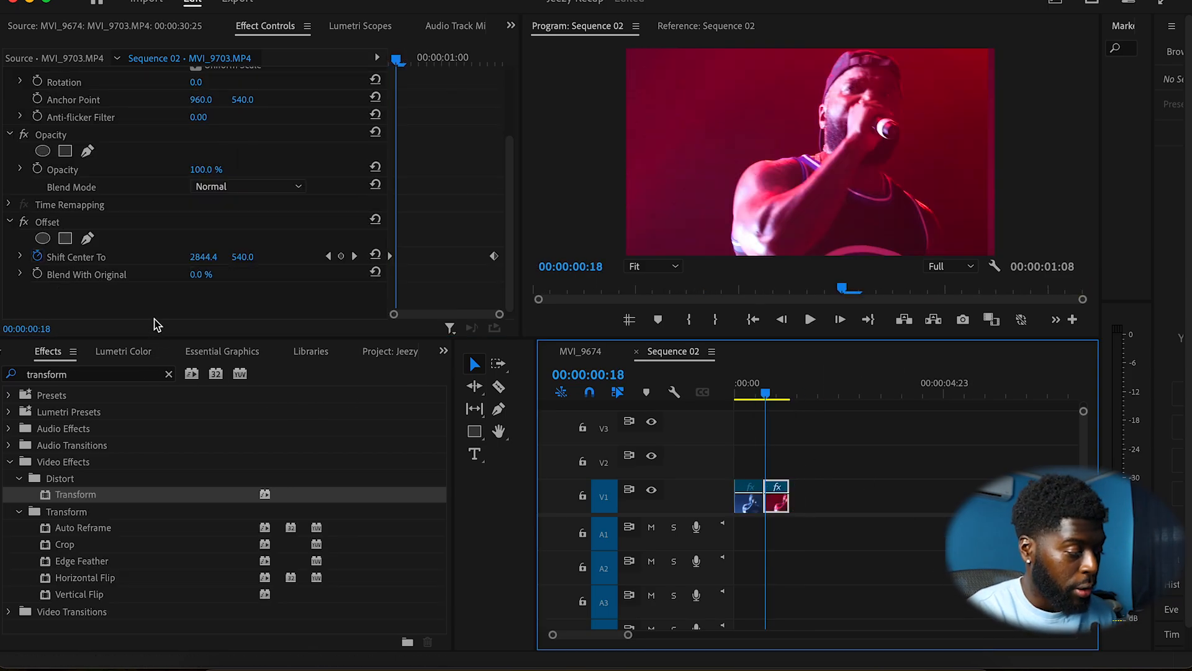
Step: Search the effects for Directional Blur and apply it to the frozen clip
left_click(167, 375)
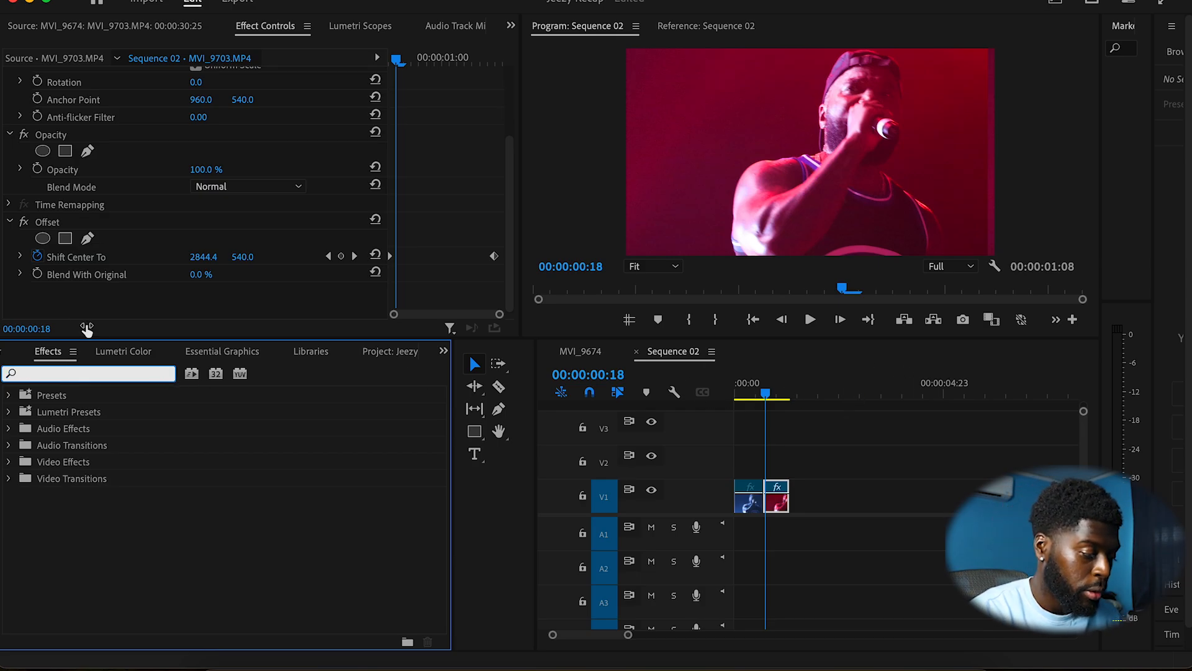
type("dire")
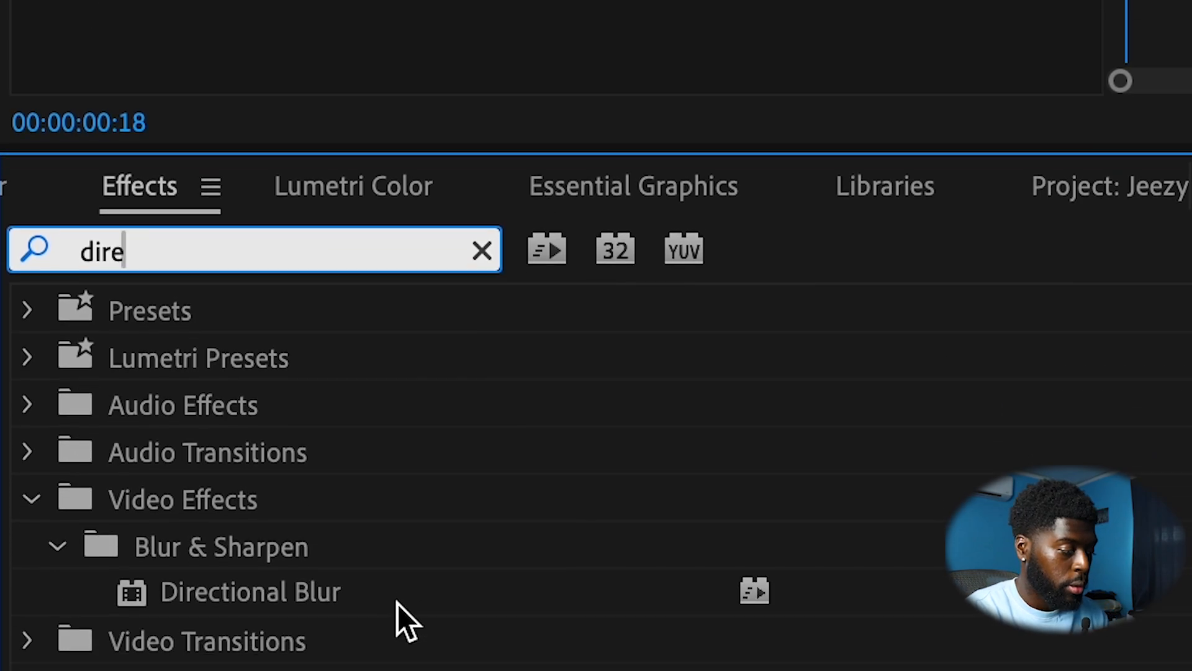
left_click(401, 599)
left_click_drag(468, 539, 1191, 549)
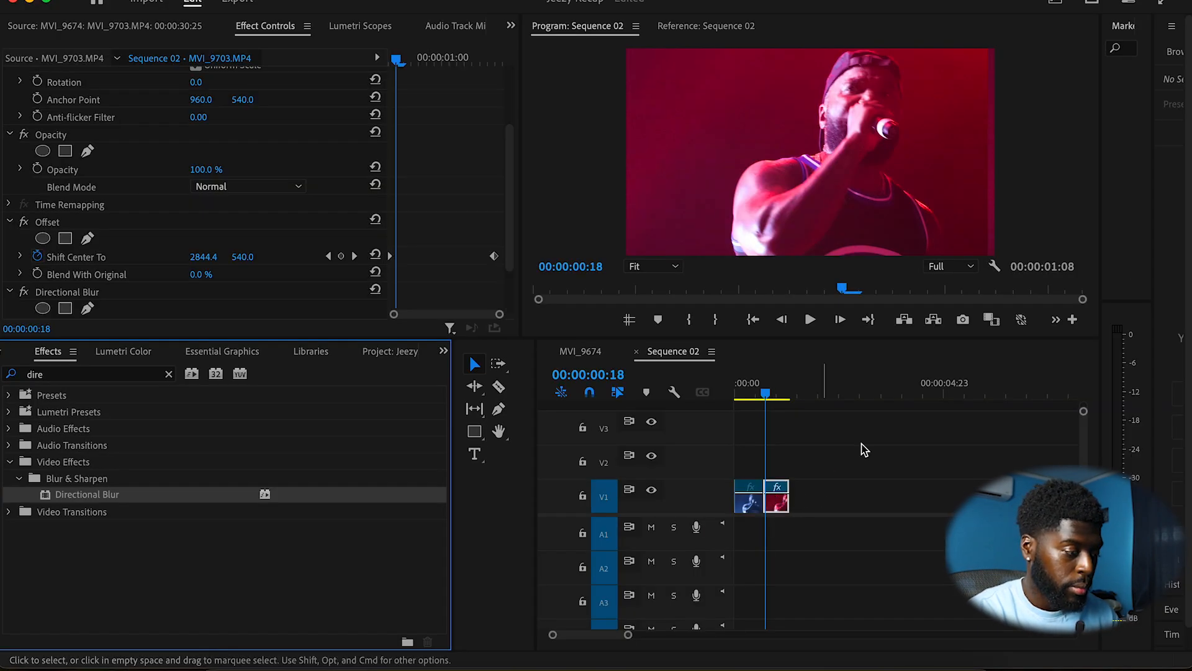
scroll(274, 280, "down", 2)
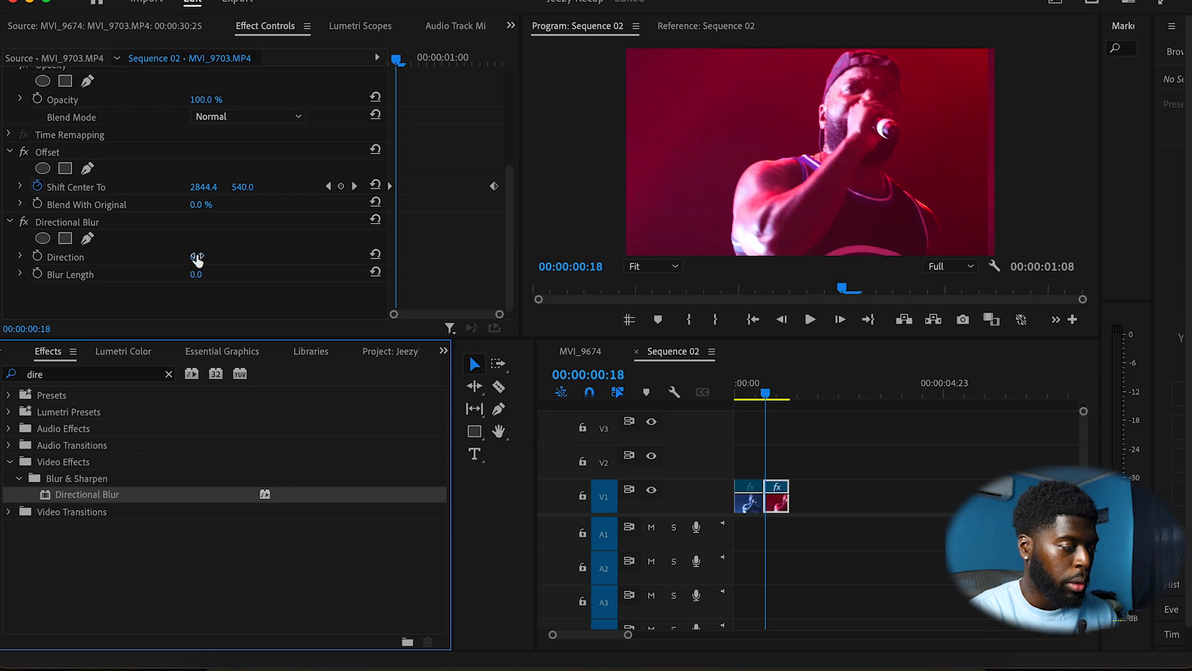
Step: Set the Directional Blur direction to 90° and the blur length to 27
left_click_drag(196, 259, 218, 260)
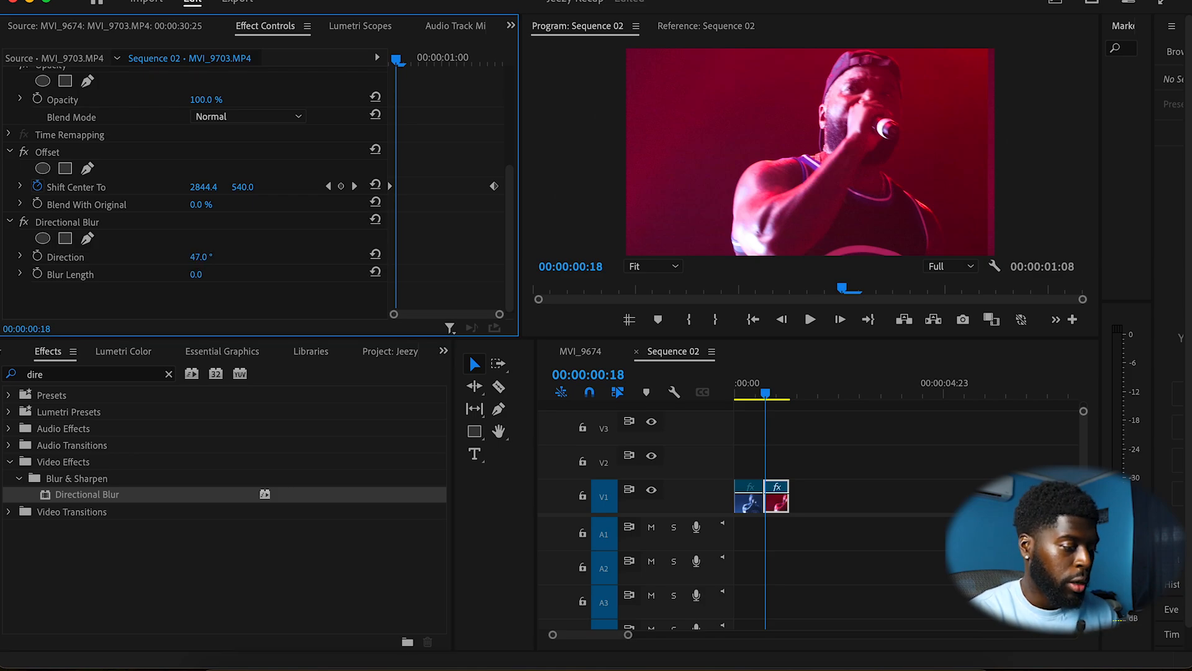
mouse_move(195, 275)
left_mouse_down()
mouse_move(214, 274)
mouse_move(206, 257)
left_mouse_up()
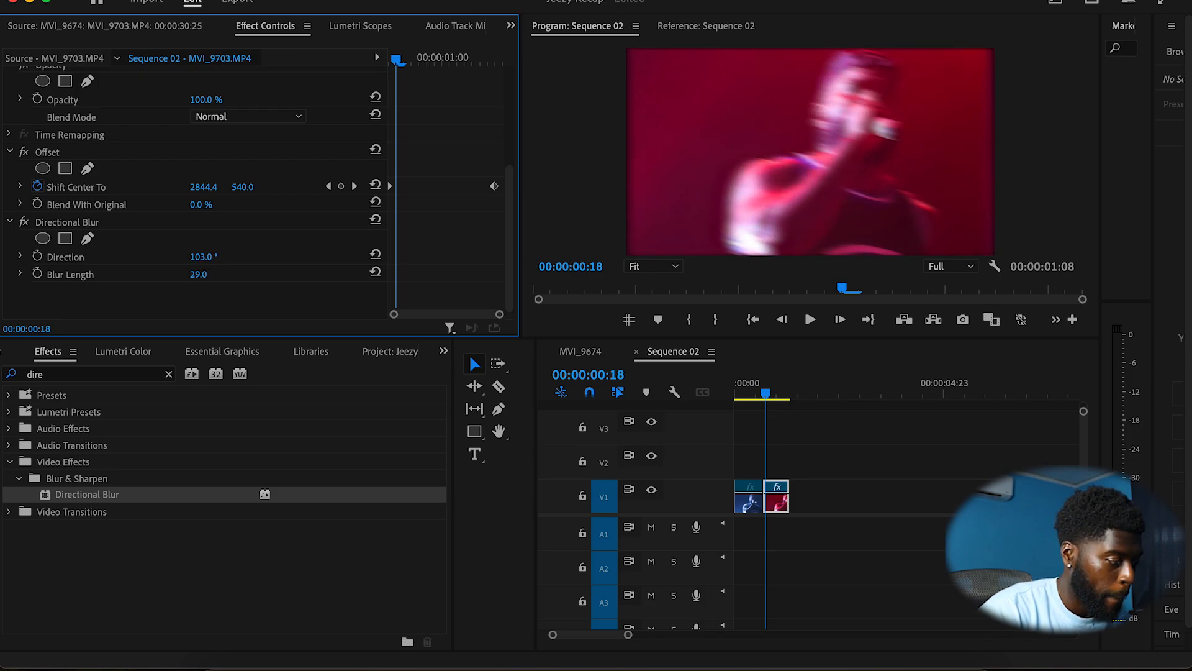
left_click_drag(199, 256, 202, 275)
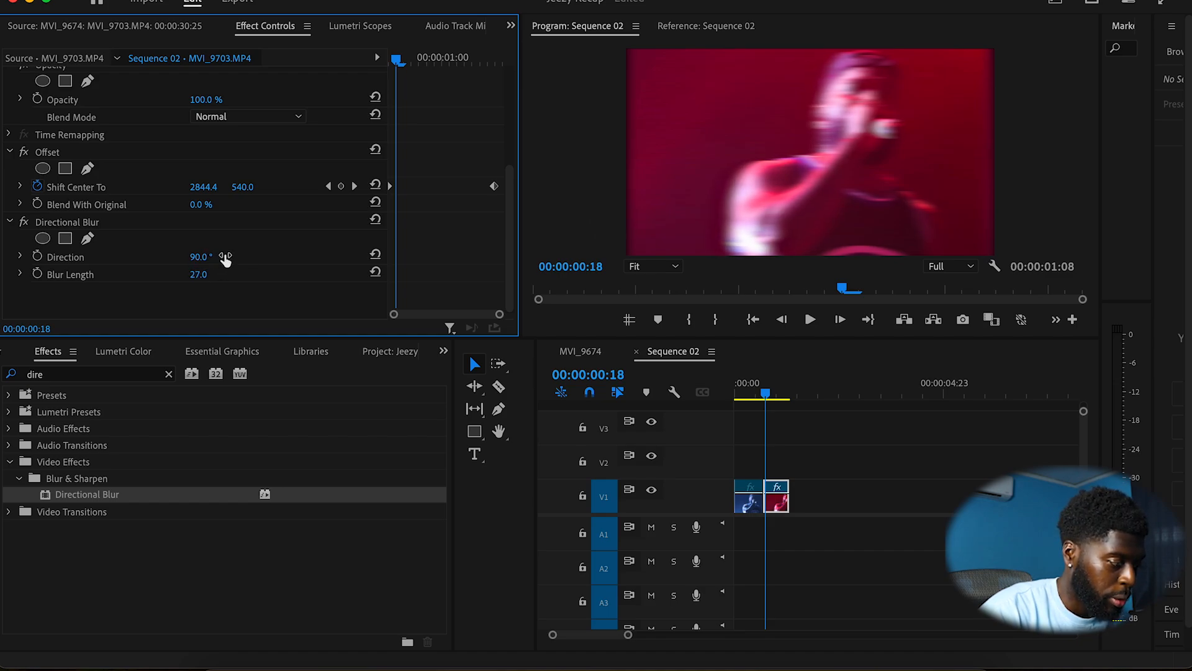
Step: Play the blurred slide transition back from the start a few times
left_click(756, 395)
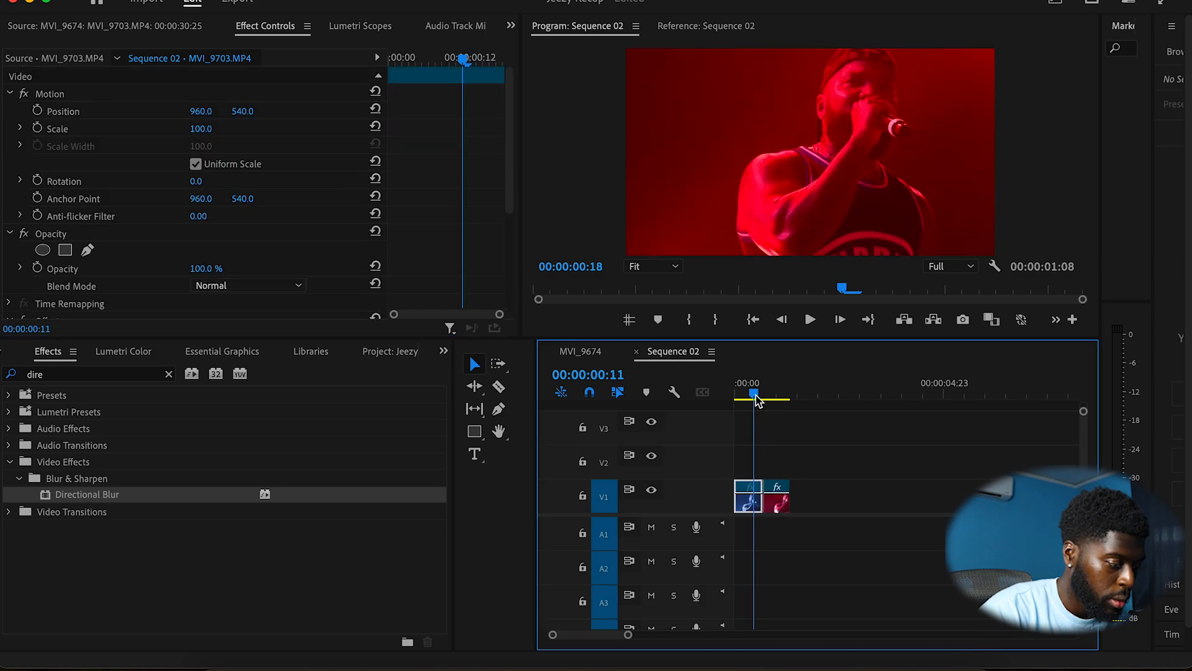
key("space")
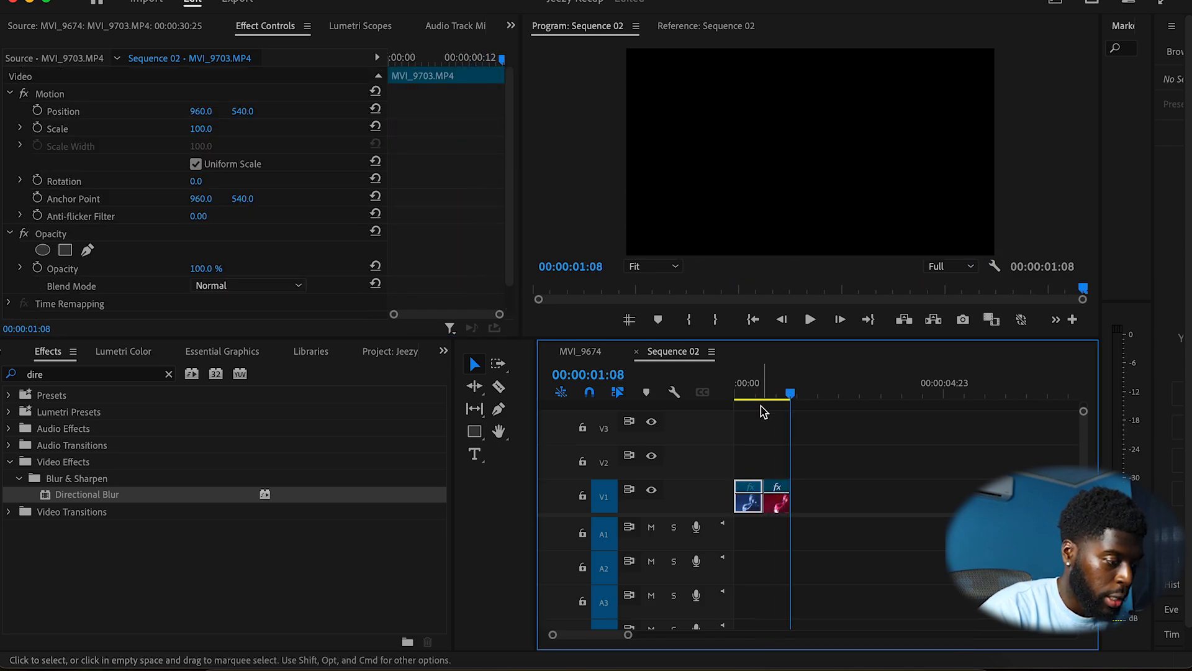
left_click(755, 388)
key("space")
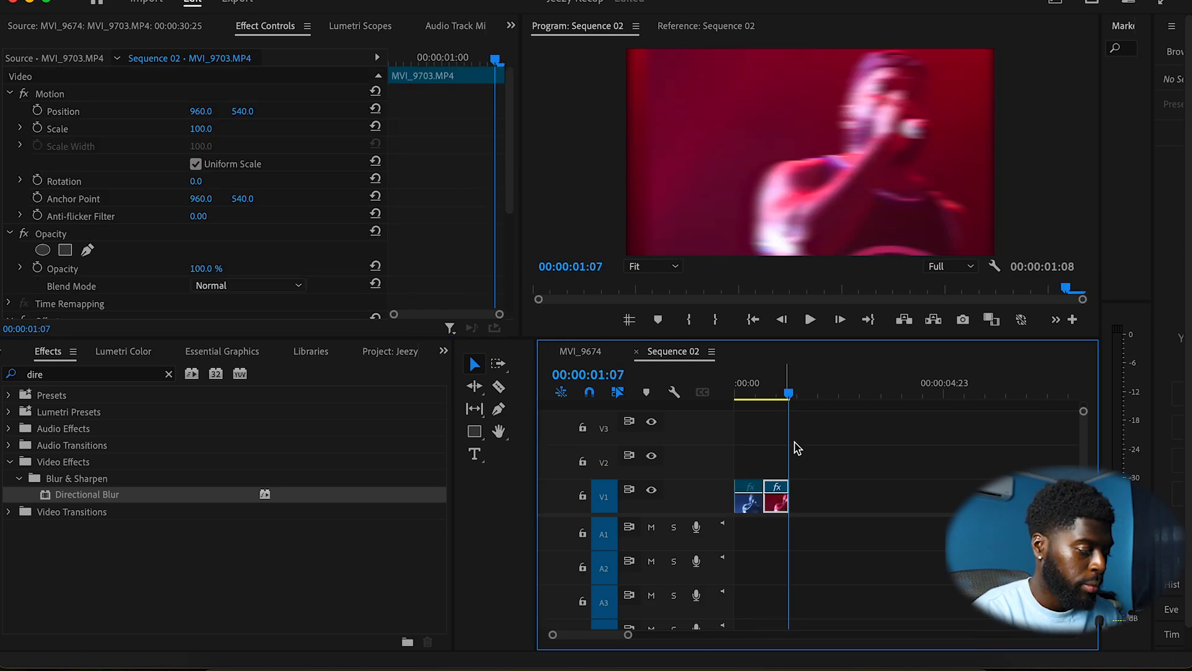
left_click(748, 386)
key("space")
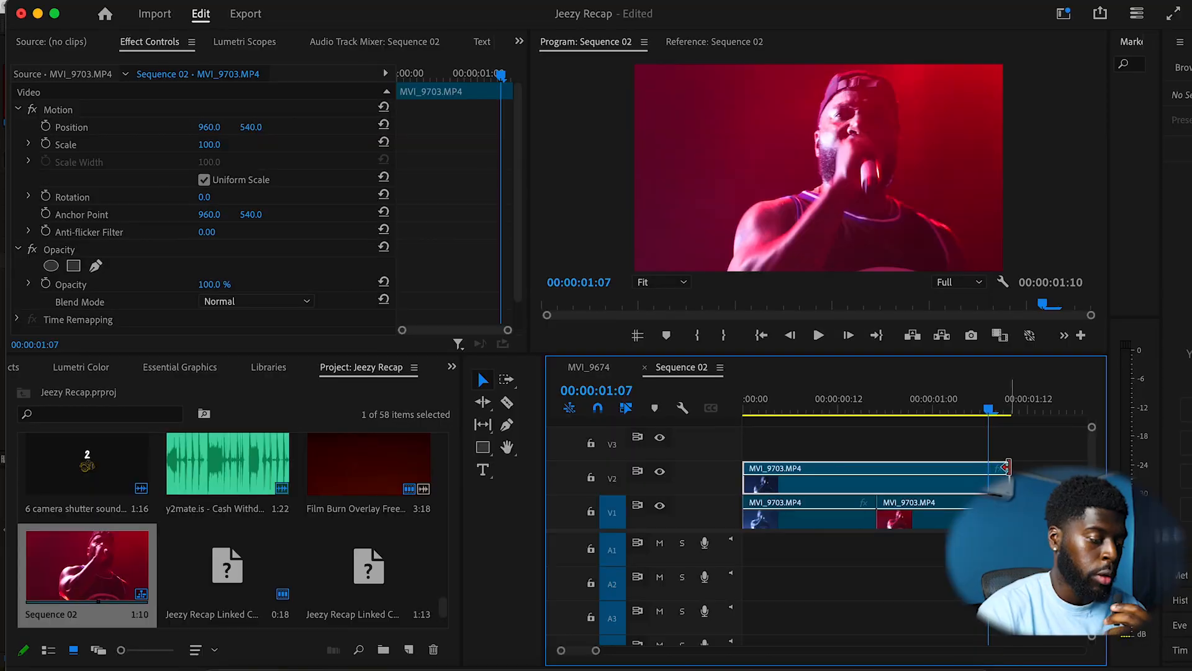
Step: Trim the end of the duplicate clip on the upper track and play the sequence
left_click_drag(1006, 468, 876, 468)
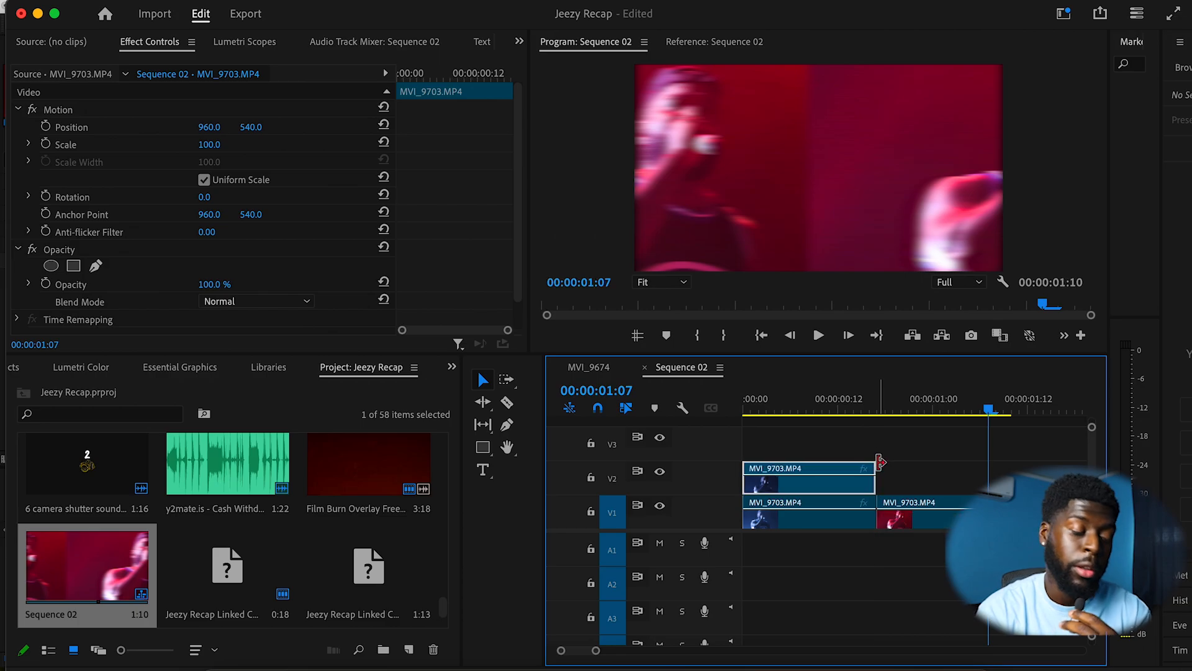
left_click(806, 410)
key("space")
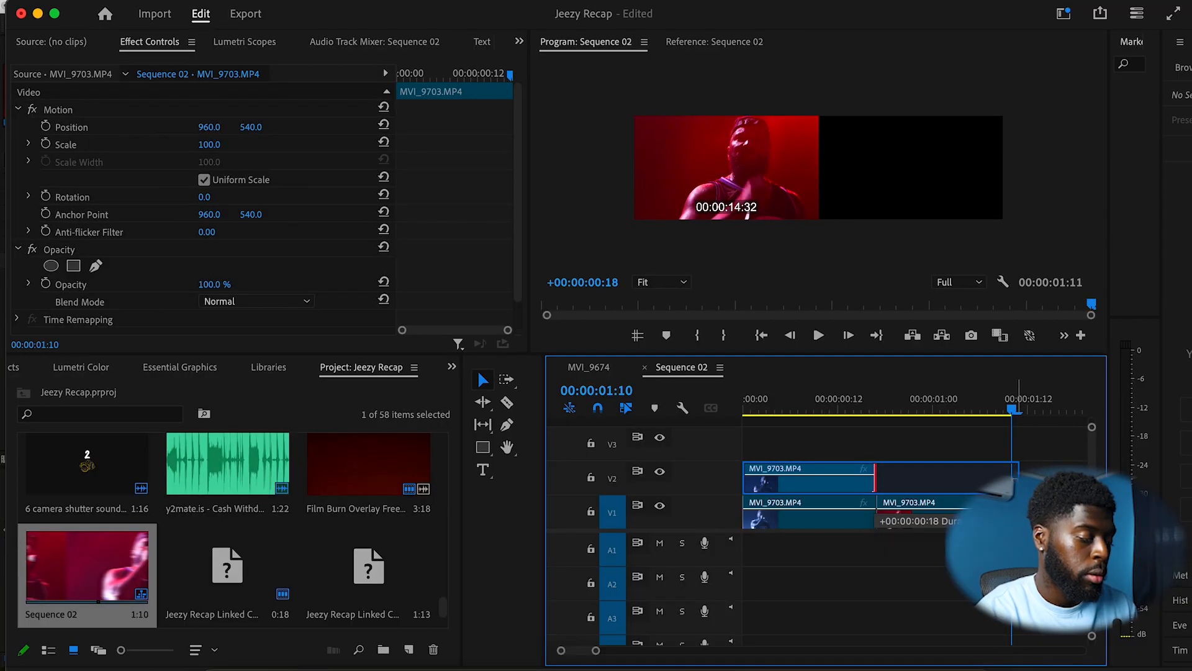
Step: Extend the upper-track clip to the sequence end and replace it with an After Effects composition
left_click_drag(1014, 477, 1011, 477)
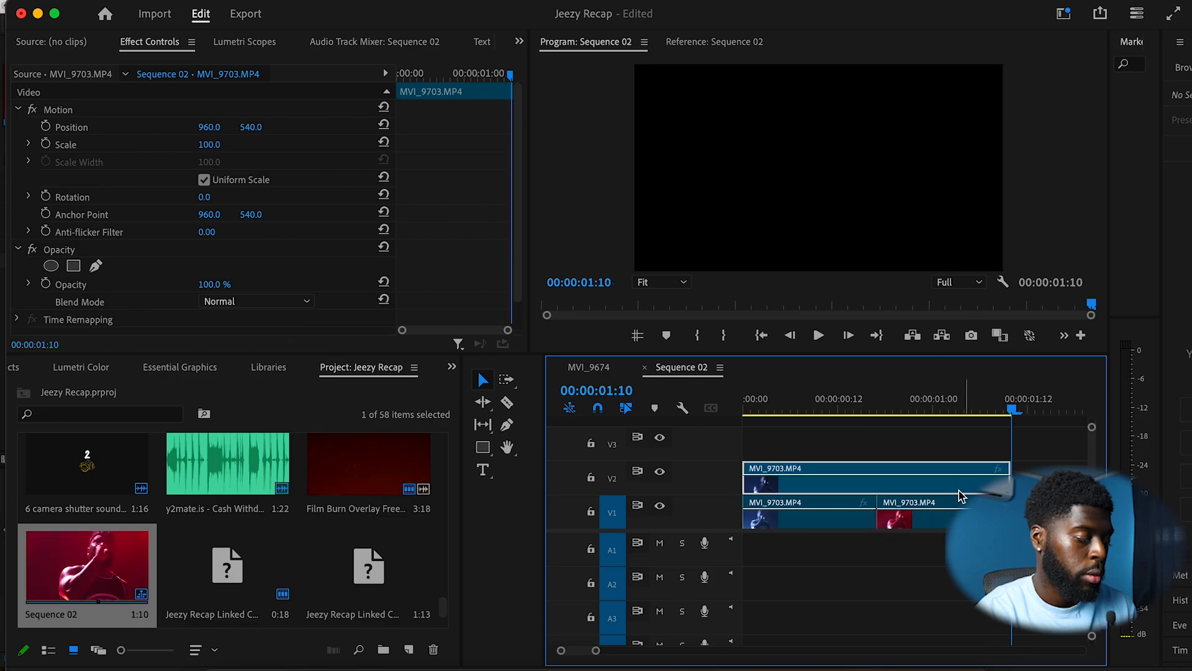
right_click(953, 493)
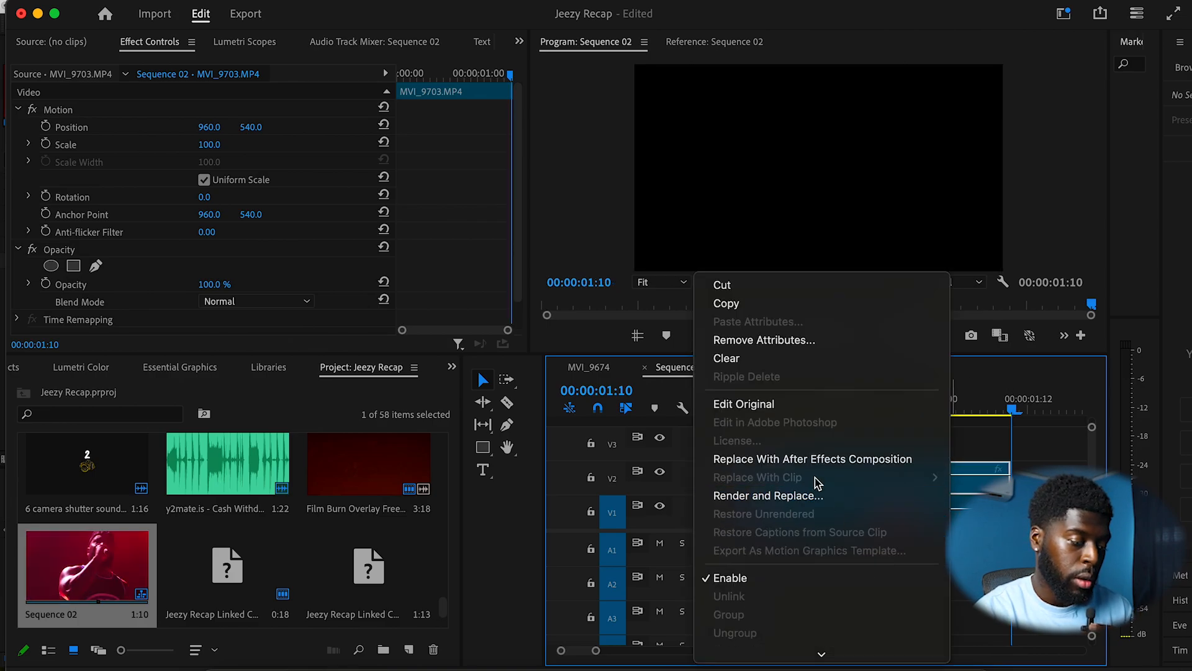
left_click(805, 463)
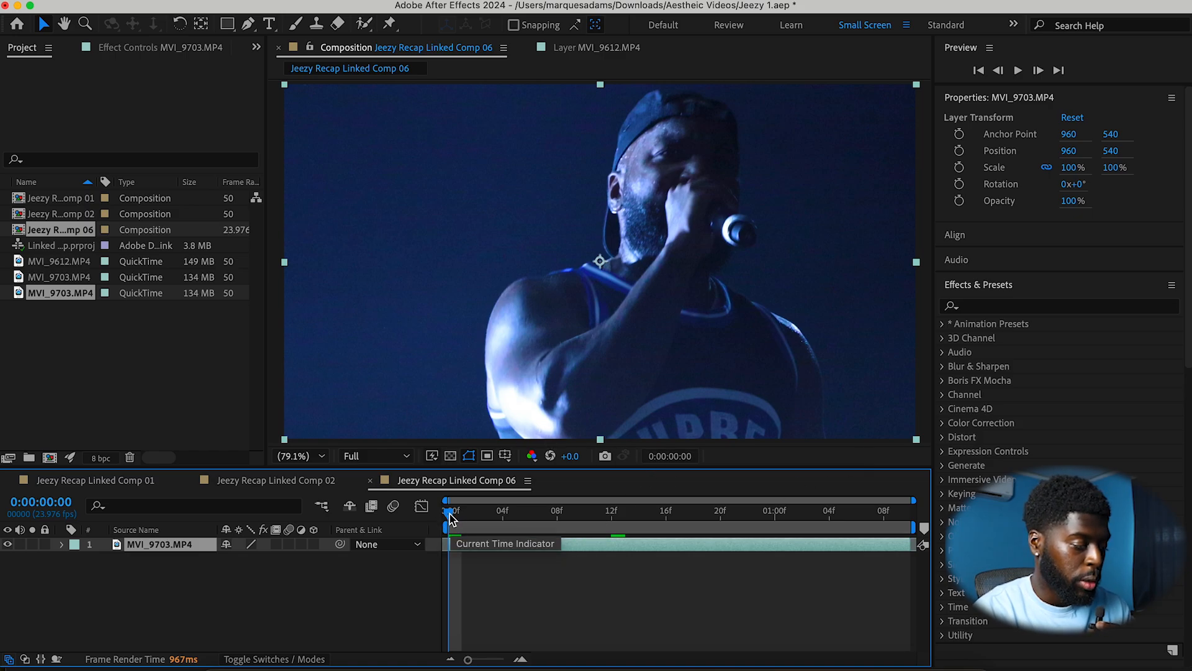
Step: Play the linked composition in After Effects and select the Roto Brush tool
key("space")
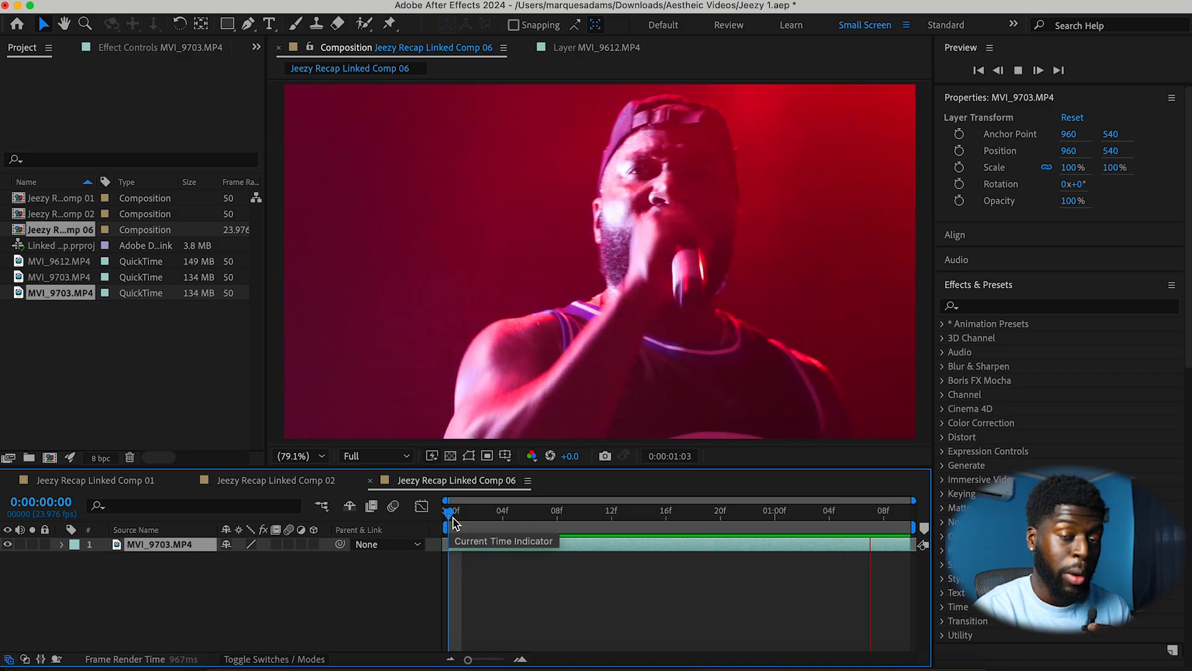
key("space")
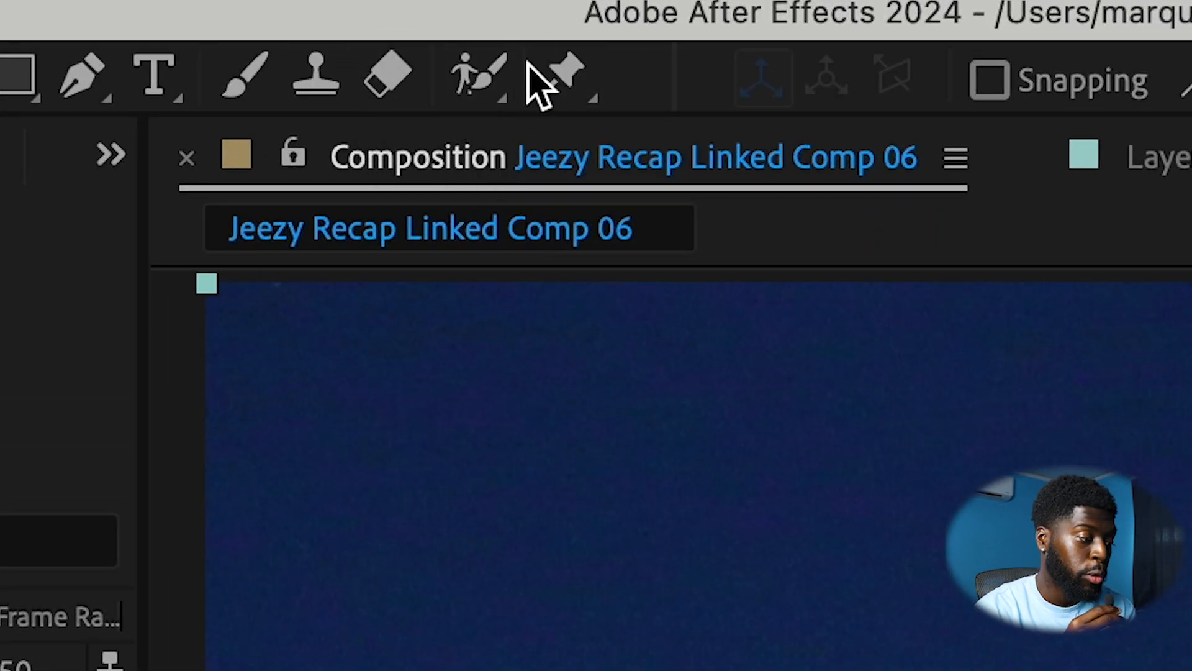
left_click(480, 83)
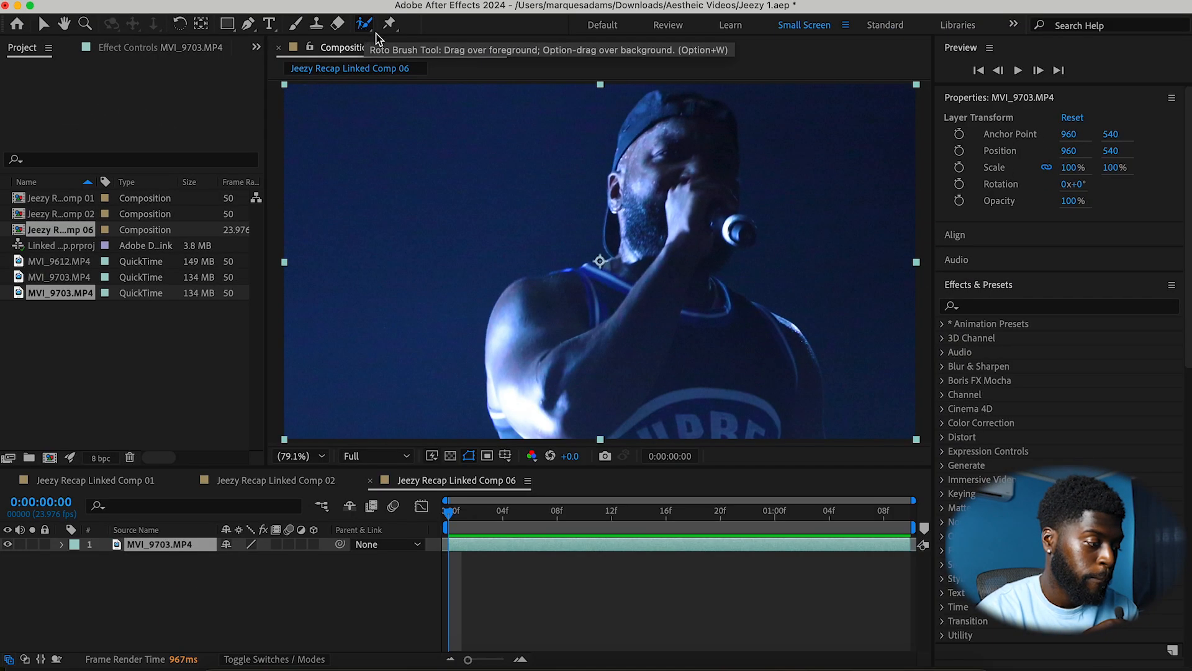
Step: Open the clip in the layer viewer and paint a Roto Brush stroke over the performer
double_click(683, 226)
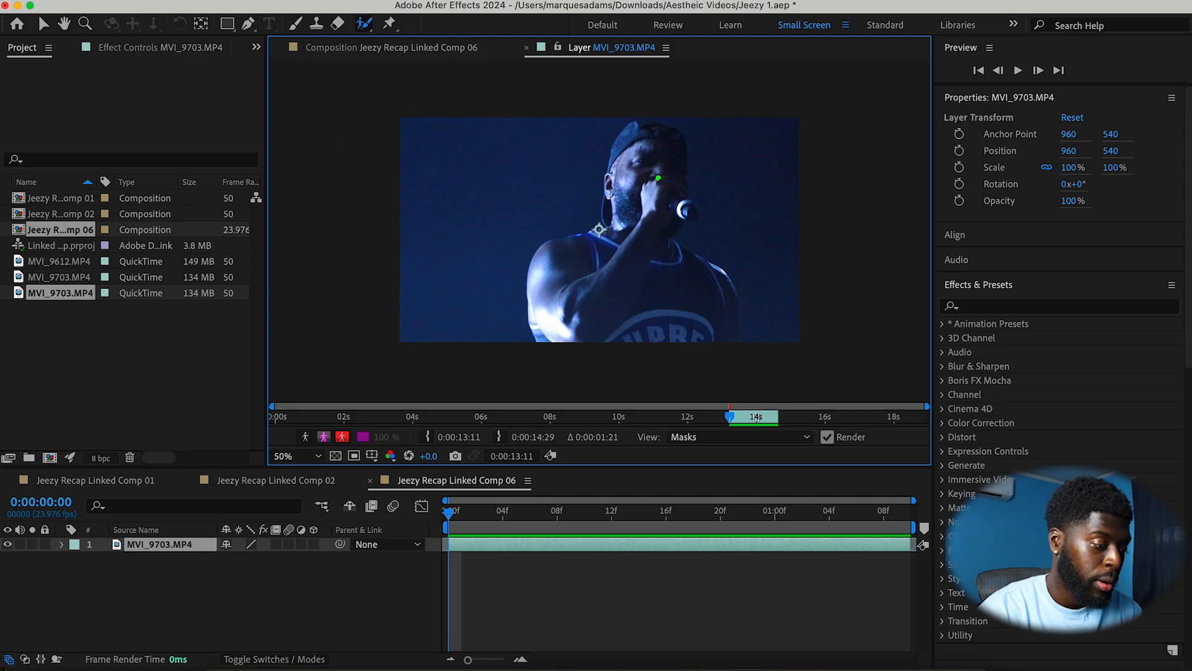
key("comma")
key("comma")
key("period")
key("period")
key("period")
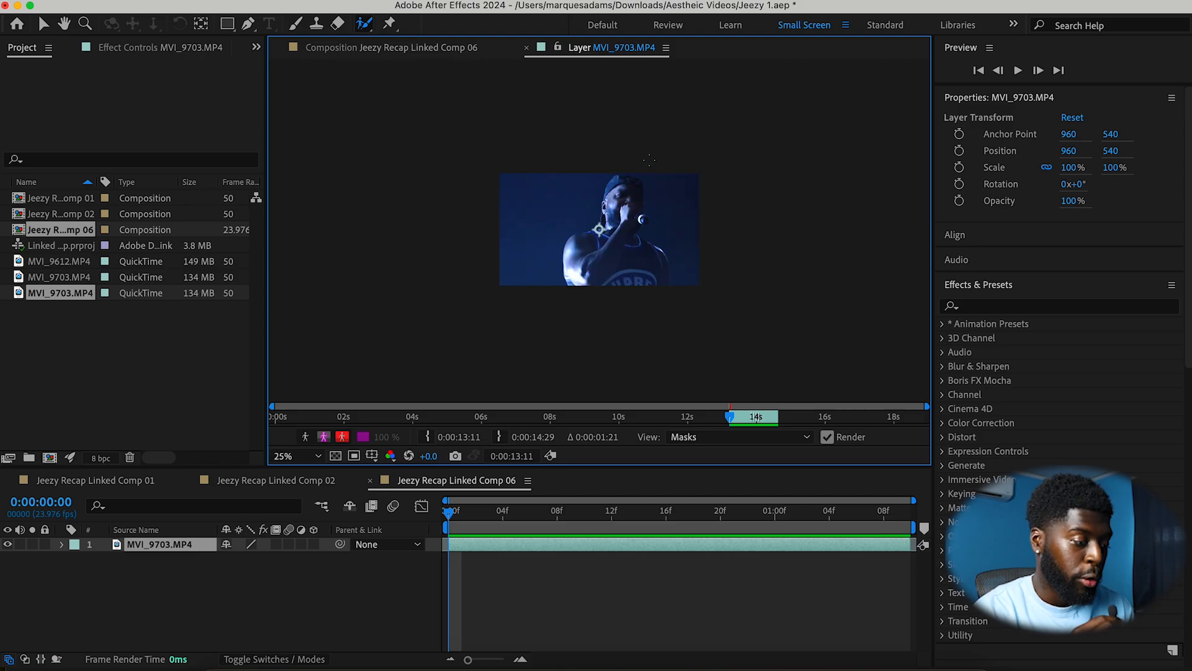
key("comma")
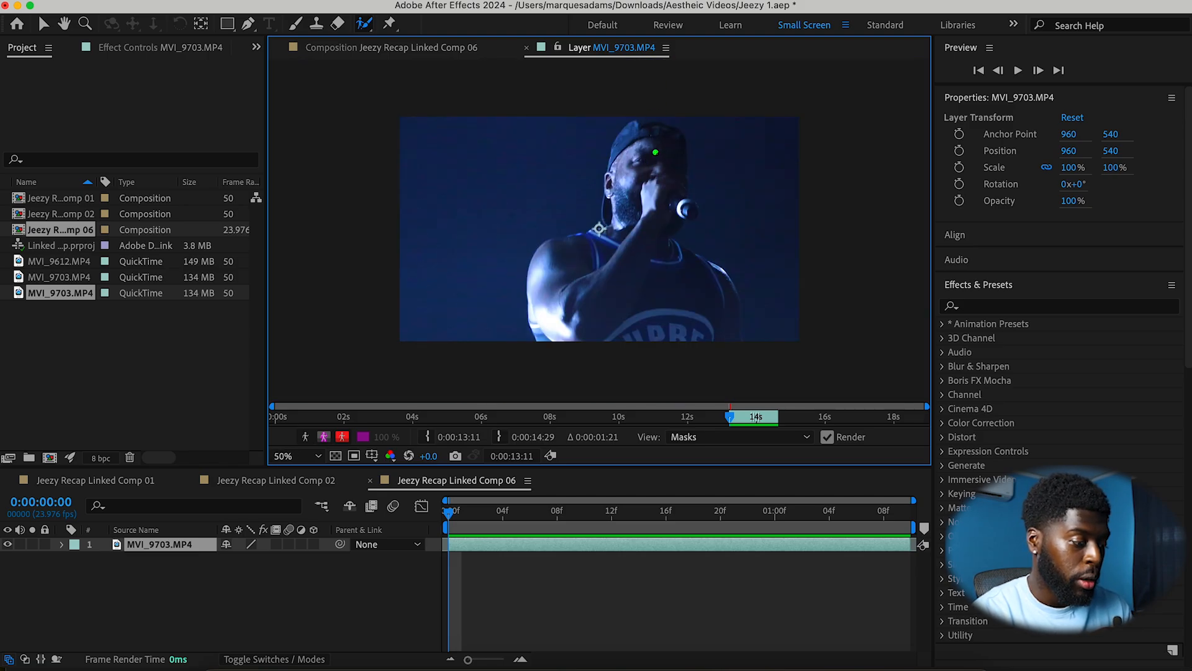
left_click_drag(656, 149, 631, 234)
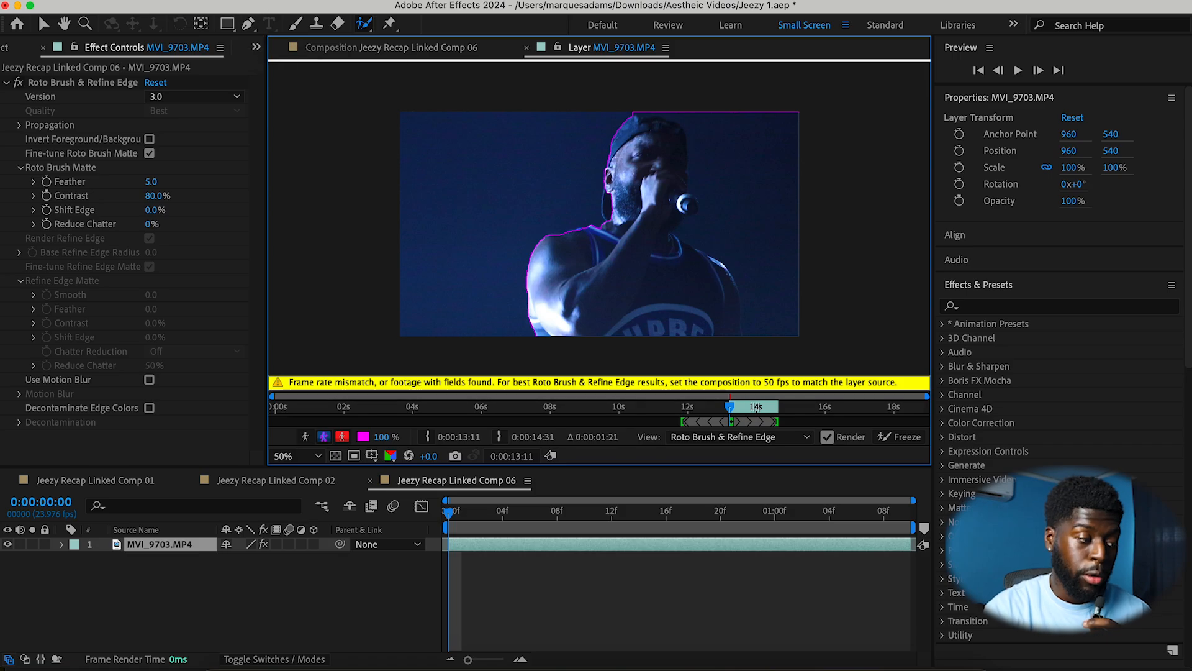
Step: Change the composition frame rate to 50 fps in Composition Settings
left_click(255, 1)
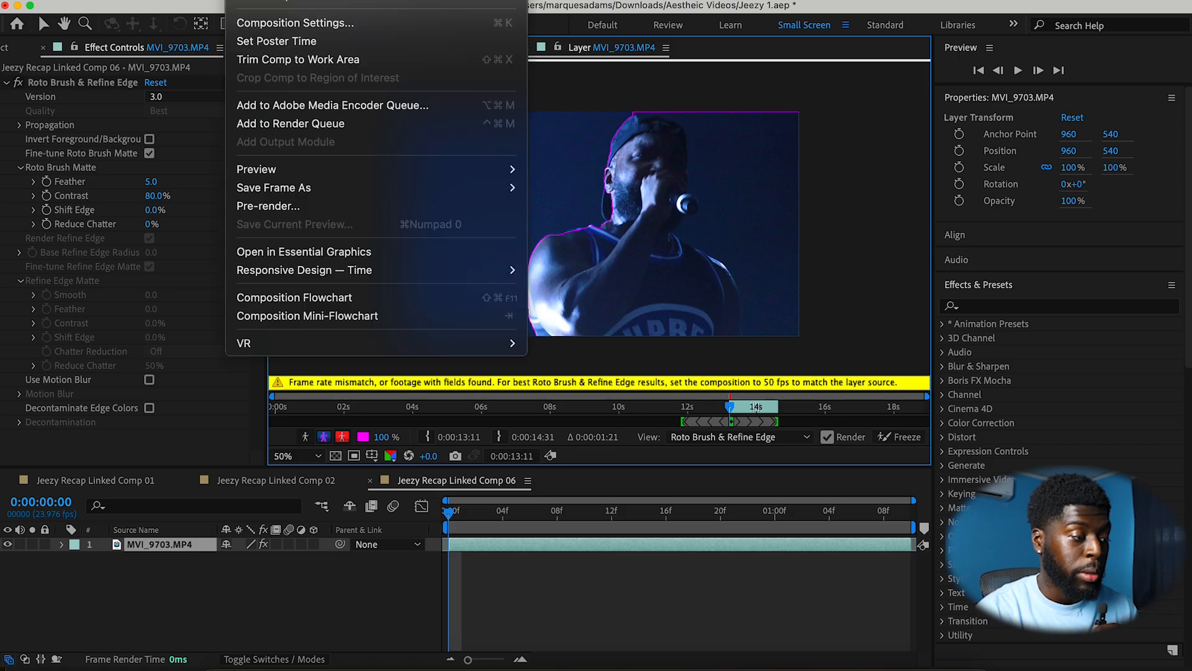
left_click(311, 23)
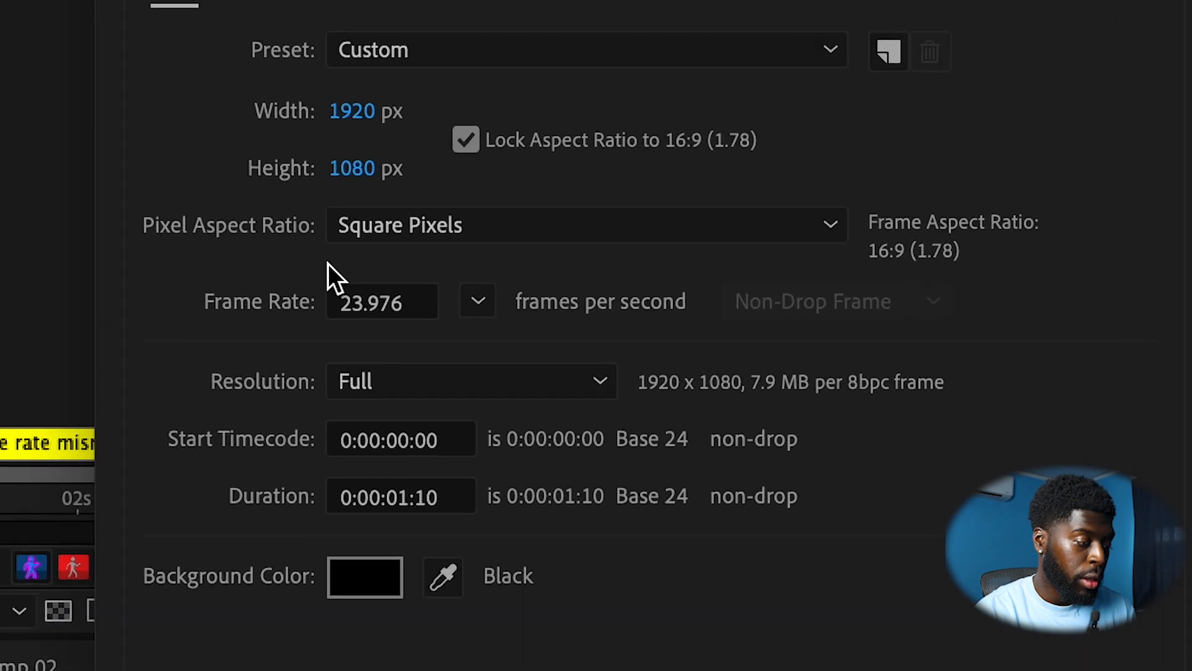
left_click(468, 304)
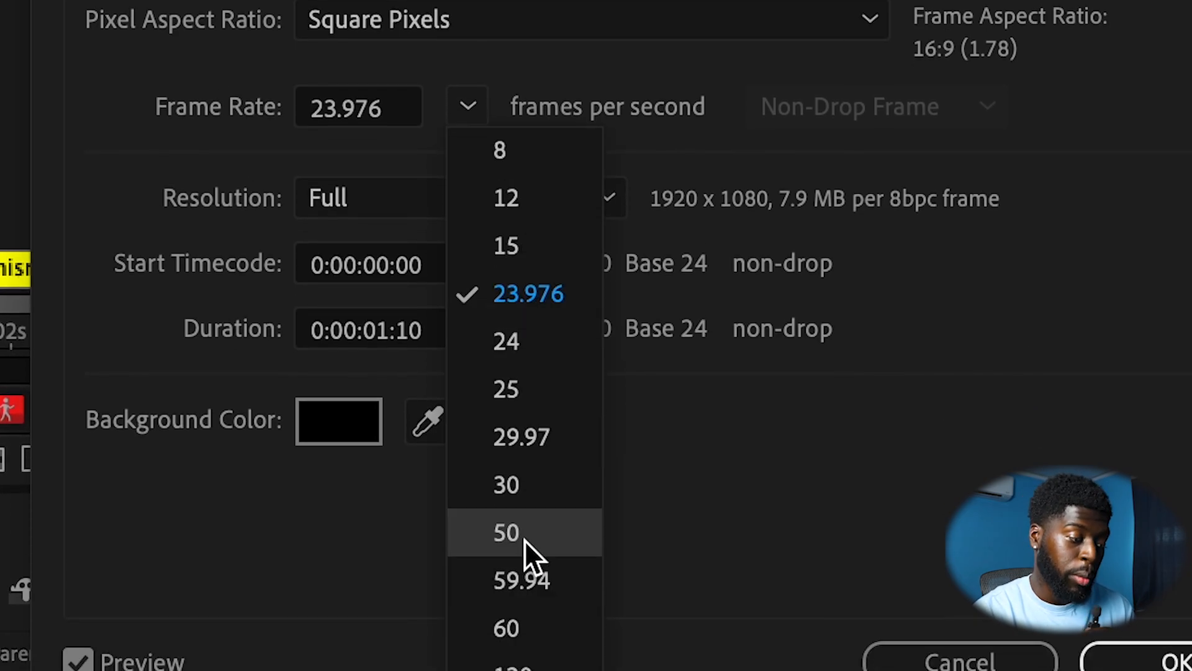
left_click(524, 539)
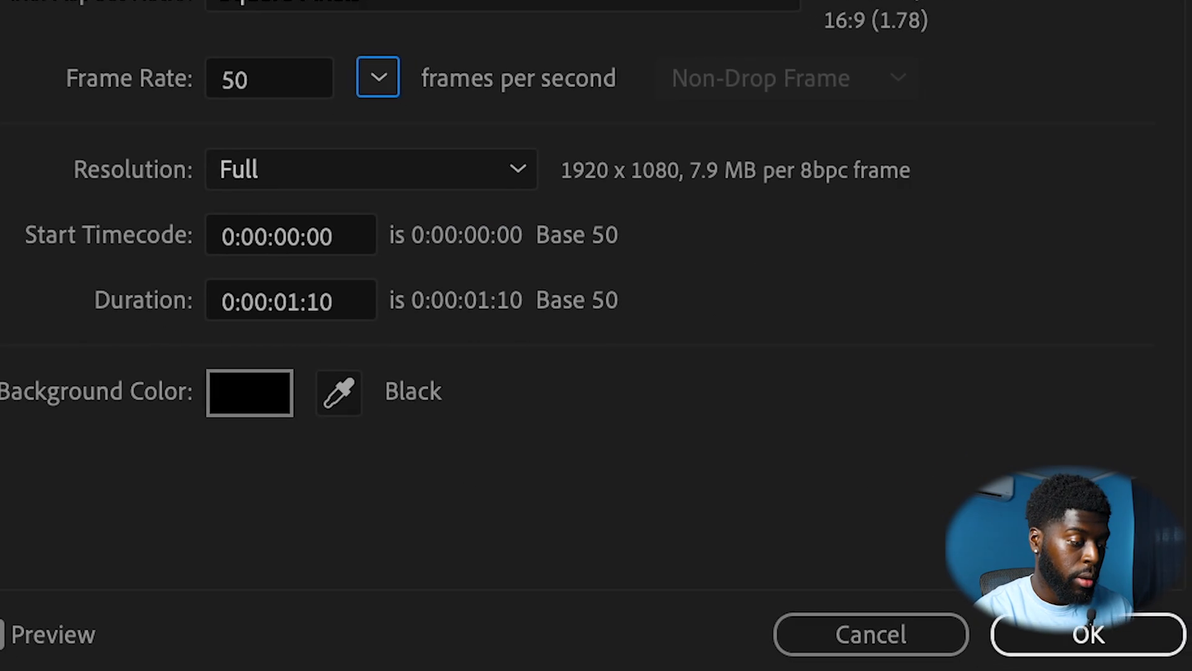
left_click(1175, 658)
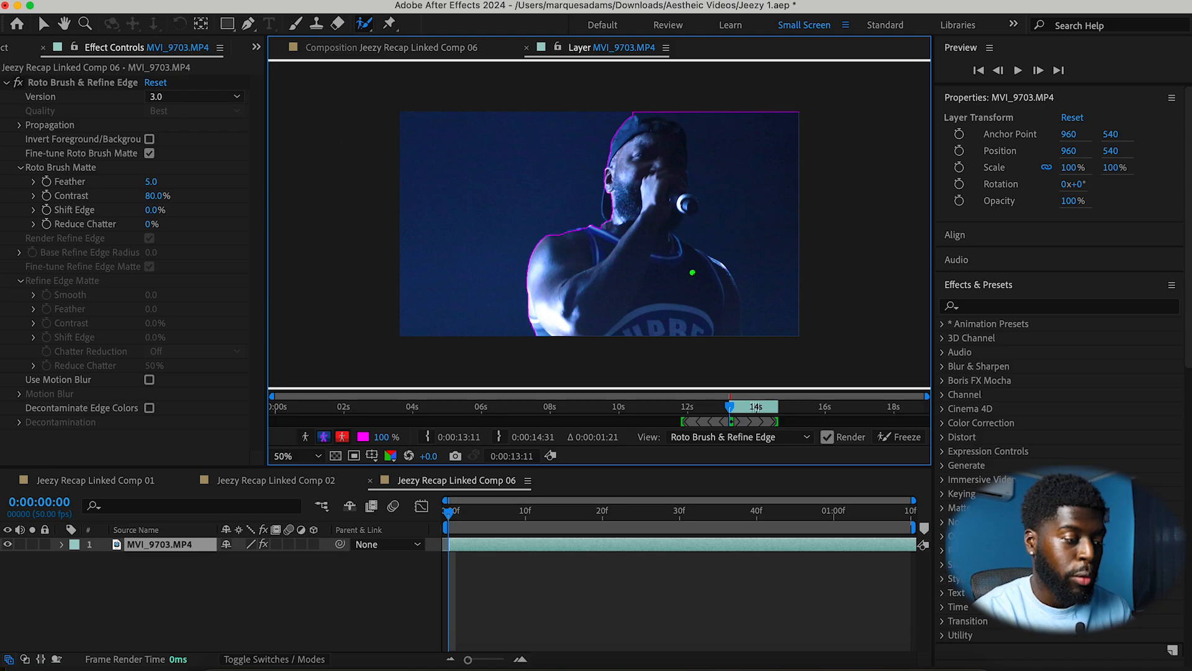
Step: Undo the last two actions and paint more Roto Brush strokes over the performer's body and cap
key("super+z")
key("super+z")
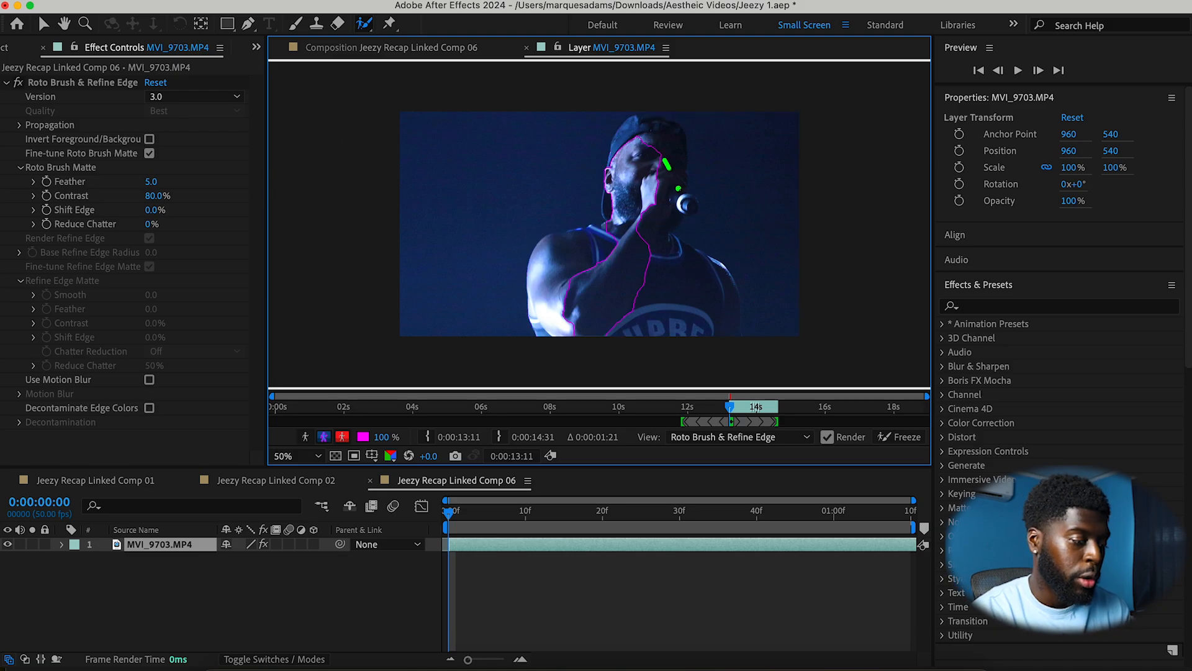
left_click_drag(665, 160, 656, 306)
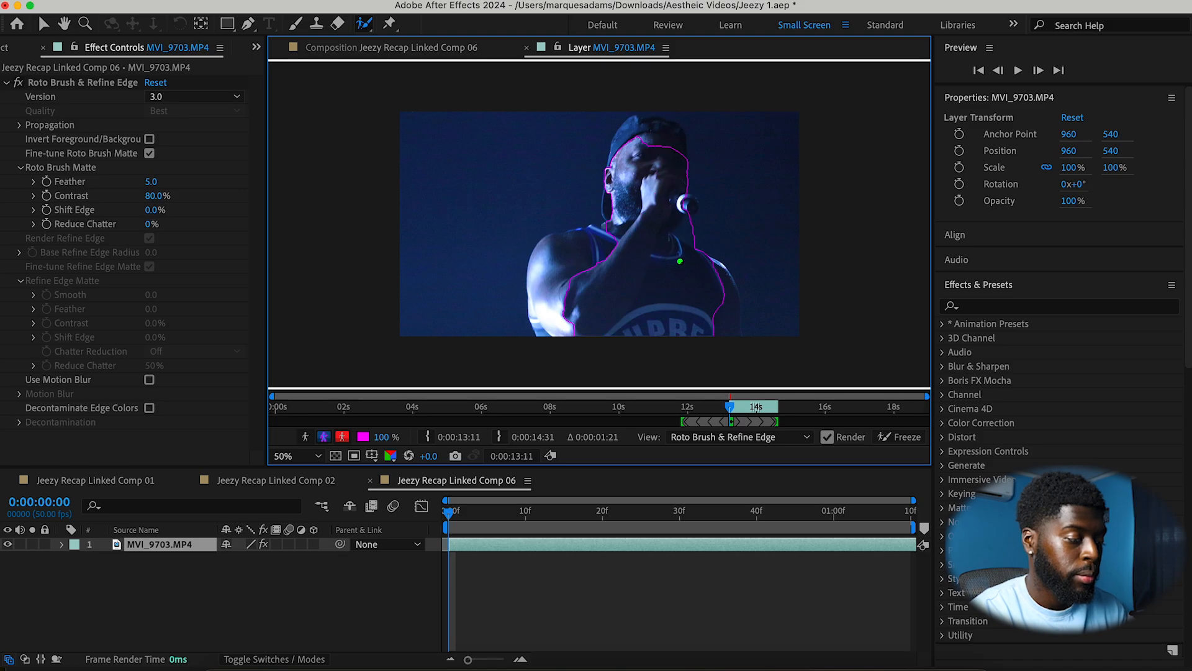
left_click_drag(725, 285, 722, 324)
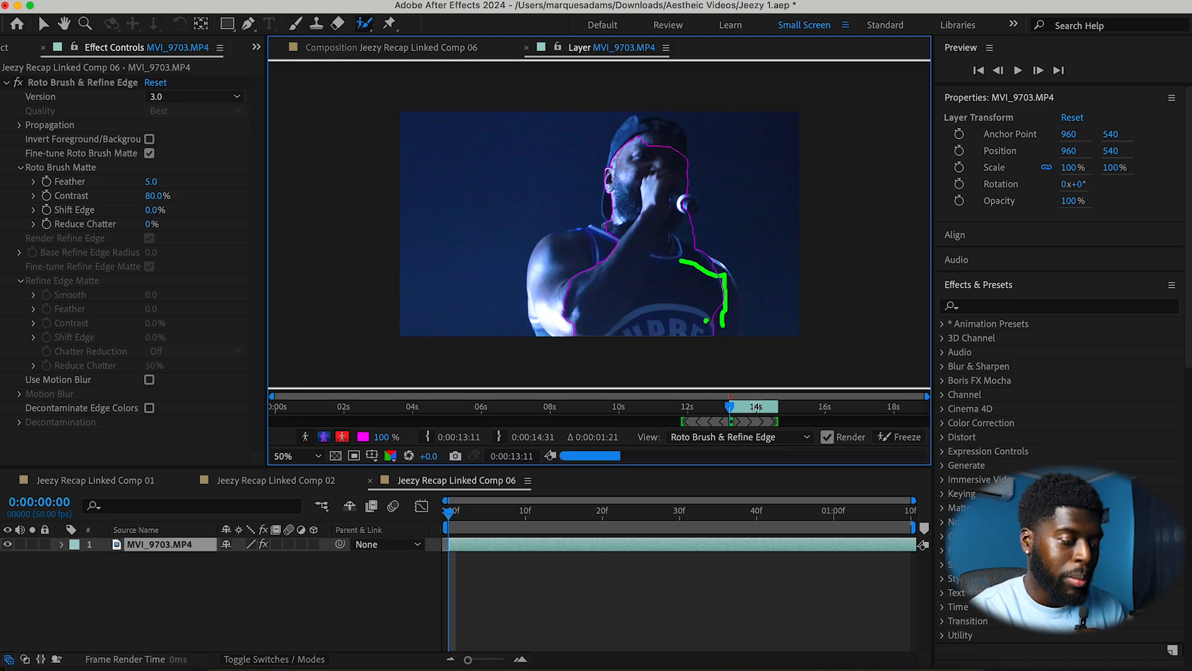
left_click_drag(689, 163, 663, 146)
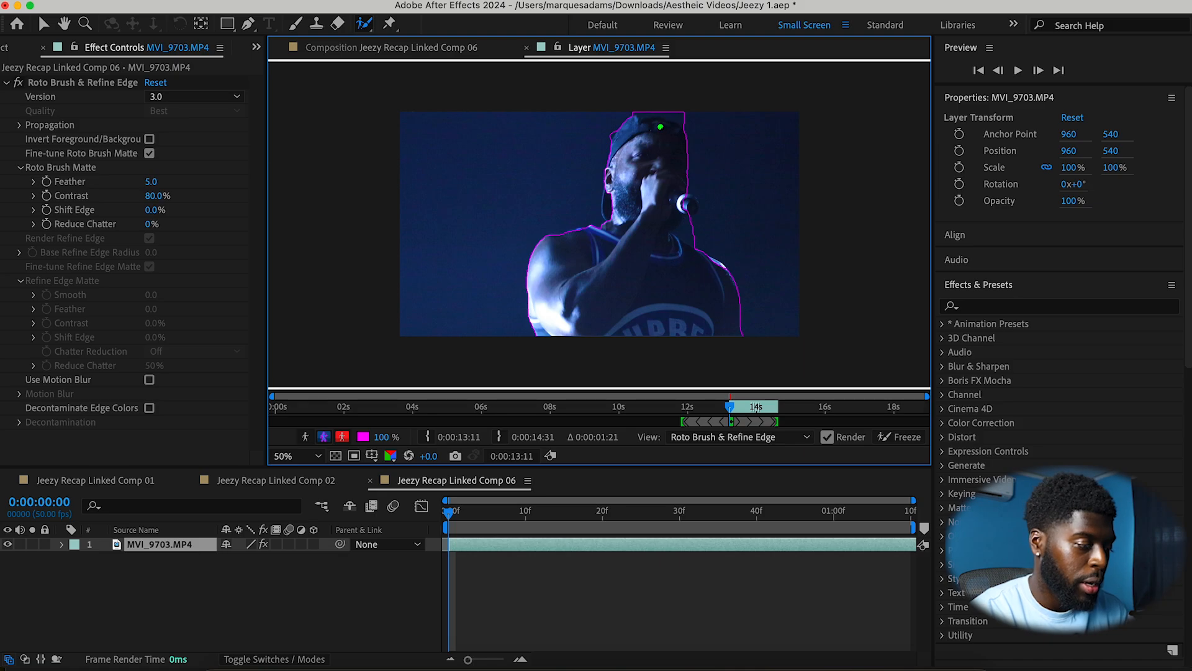
left_click_drag(679, 119, 636, 115)
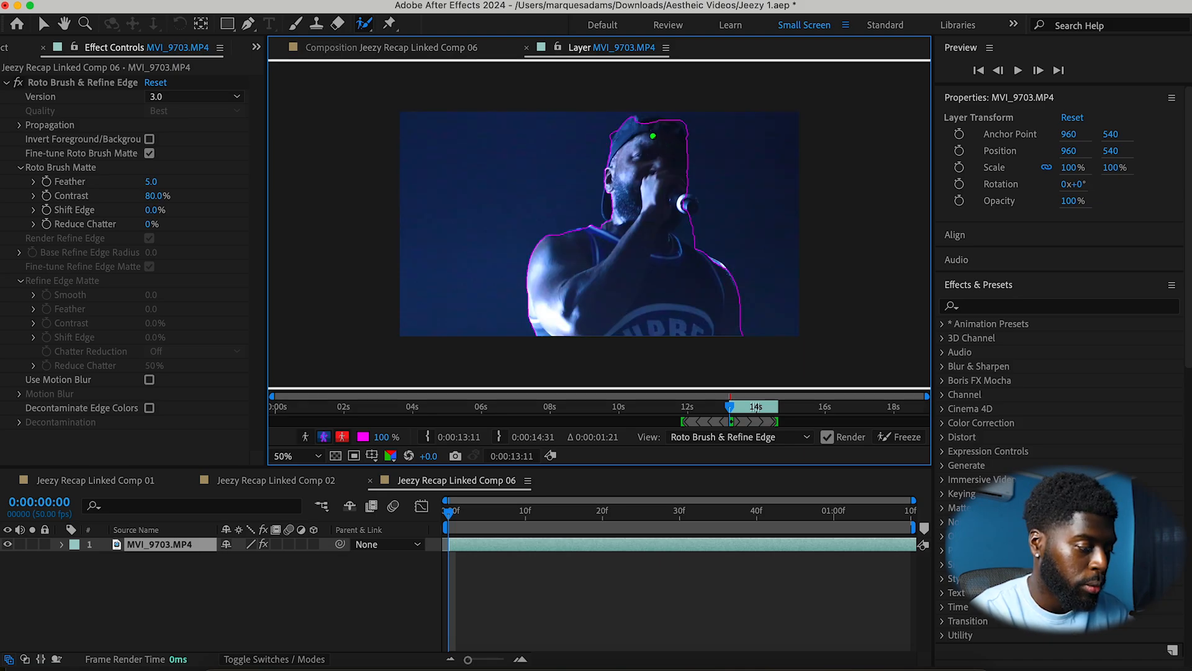
left_click_drag(692, 209, 696, 213)
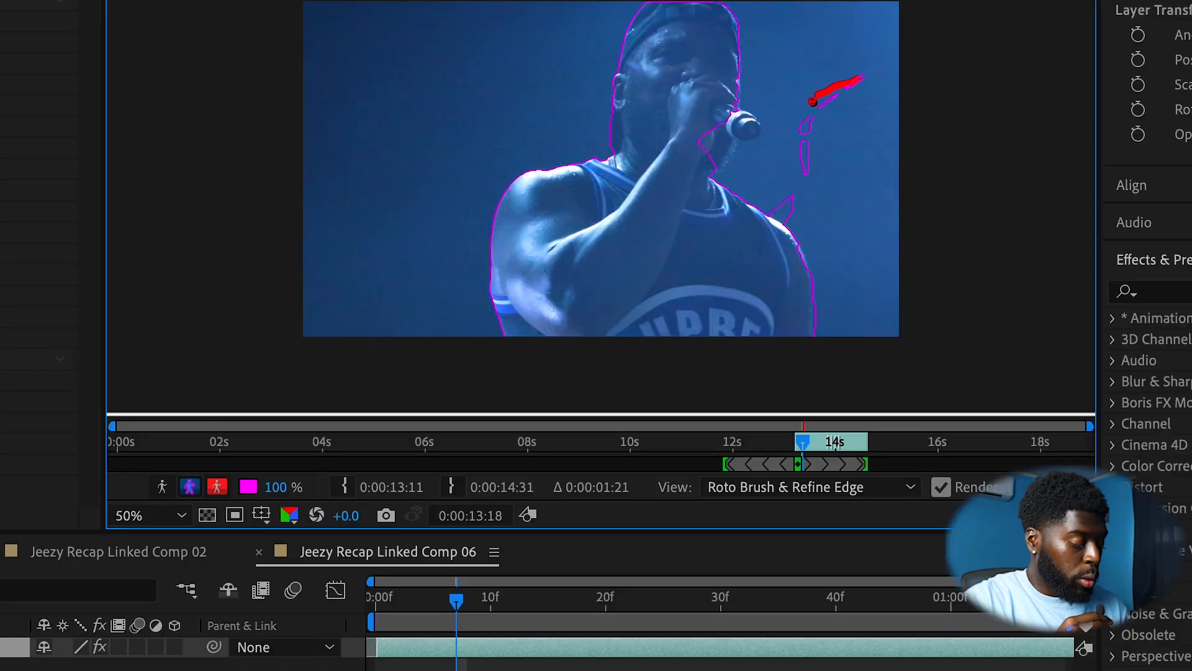
Step: Subtract stray background areas near the microphone and shoulder from the Roto Brush selection
left_click_drag(808, 167, 807, 176)
left_click_drag(801, 123, 802, 170)
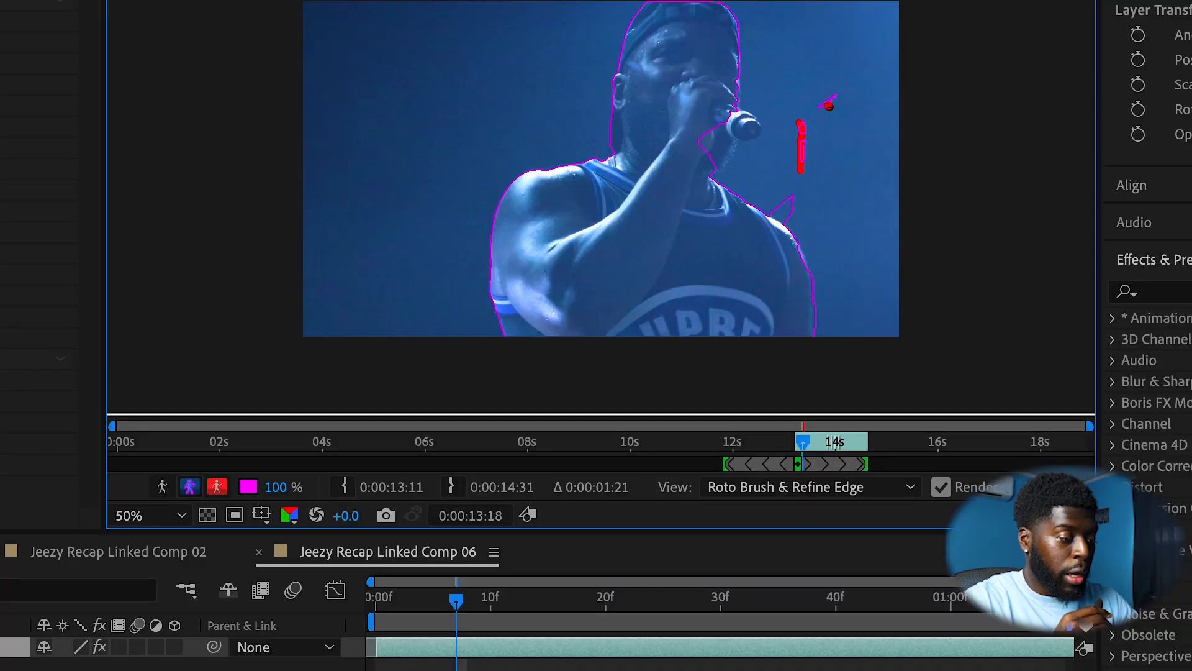
left_click_drag(836, 94, 822, 104)
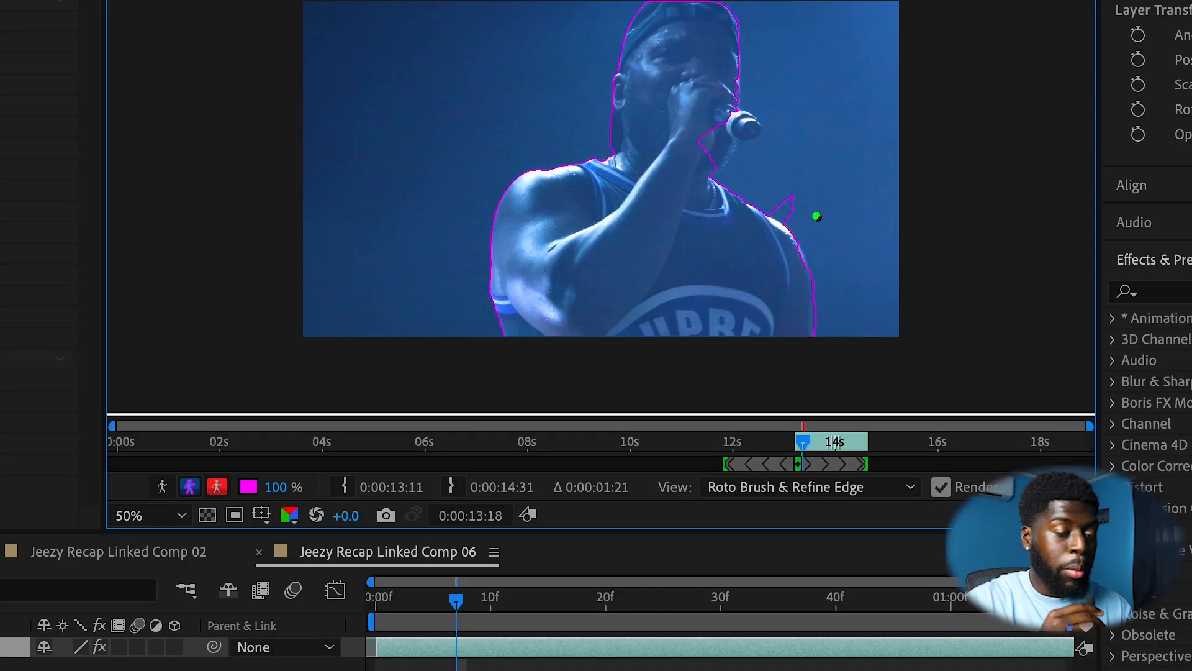
left_click_drag(793, 219, 792, 228)
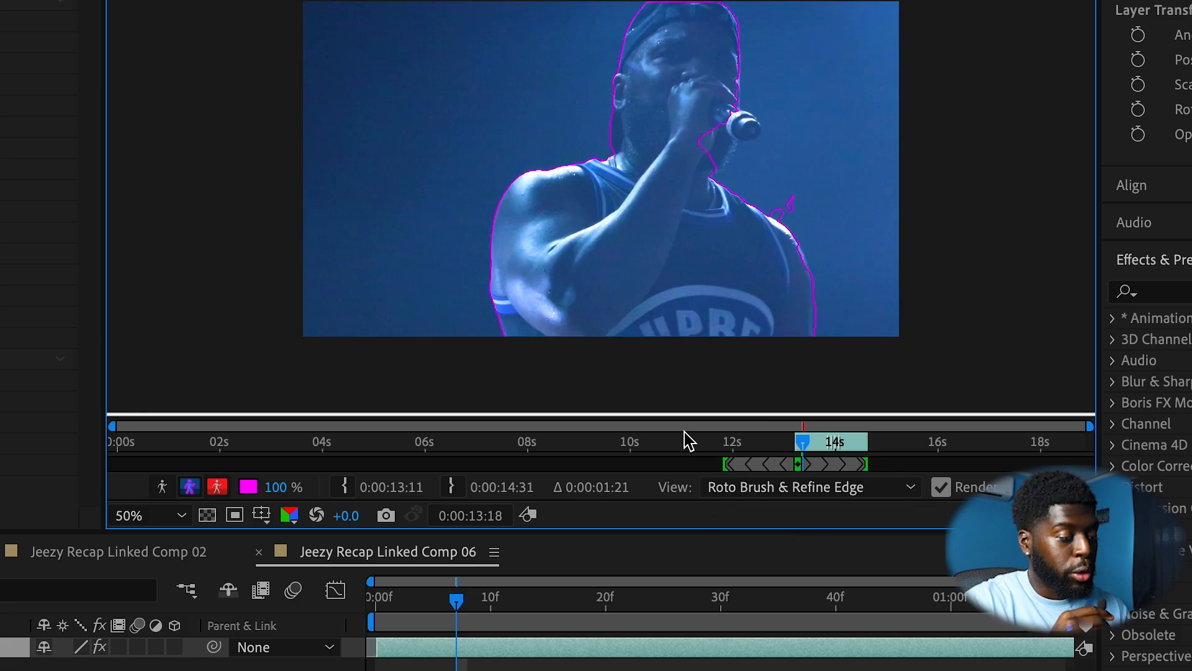
left_click_drag(712, 159, 713, 161)
mouse_move(714, 129)
left_mouse_down()
mouse_move(700, 146)
mouse_move(719, 167)
left_mouse_up()
Step: Propagate the Roto Brush selection through the clip and freeze the result
mouse_move(456, 600)
left_mouse_down()
mouse_move(1038, 600)
mouse_move(376, 600)
mouse_move(705, 598)
left_mouse_up()
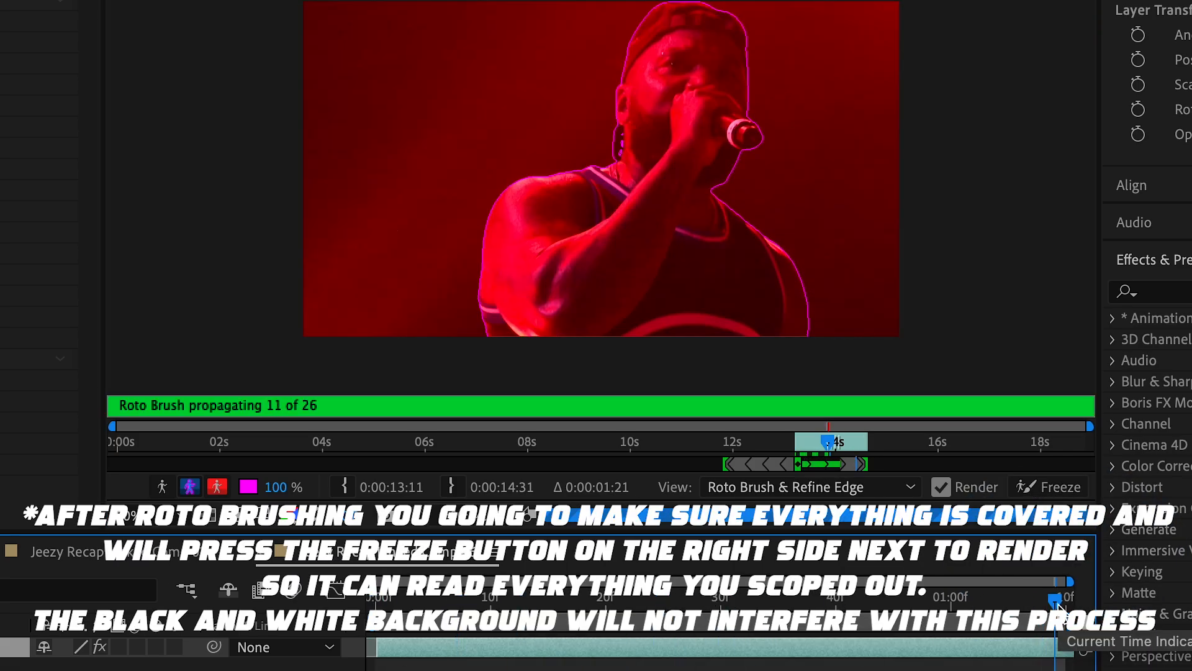
left_click(1049, 487)
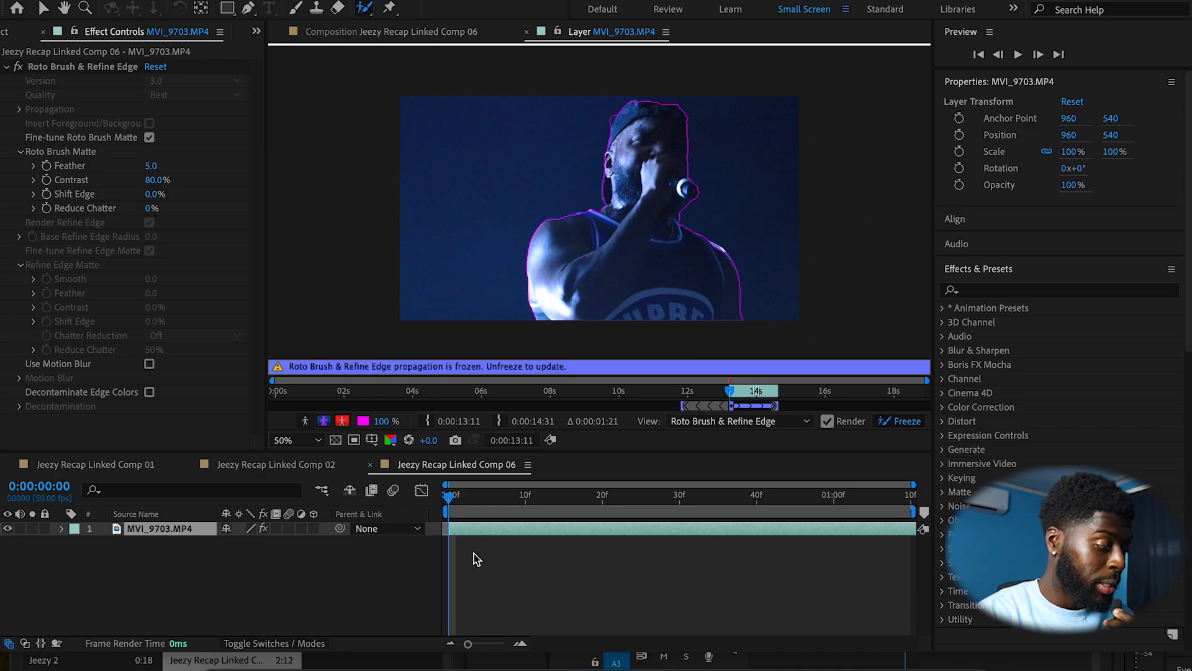
Step: Scrub through the rotoscoped composition's timeline to review the clip, then return to its start
left_click(449, 499)
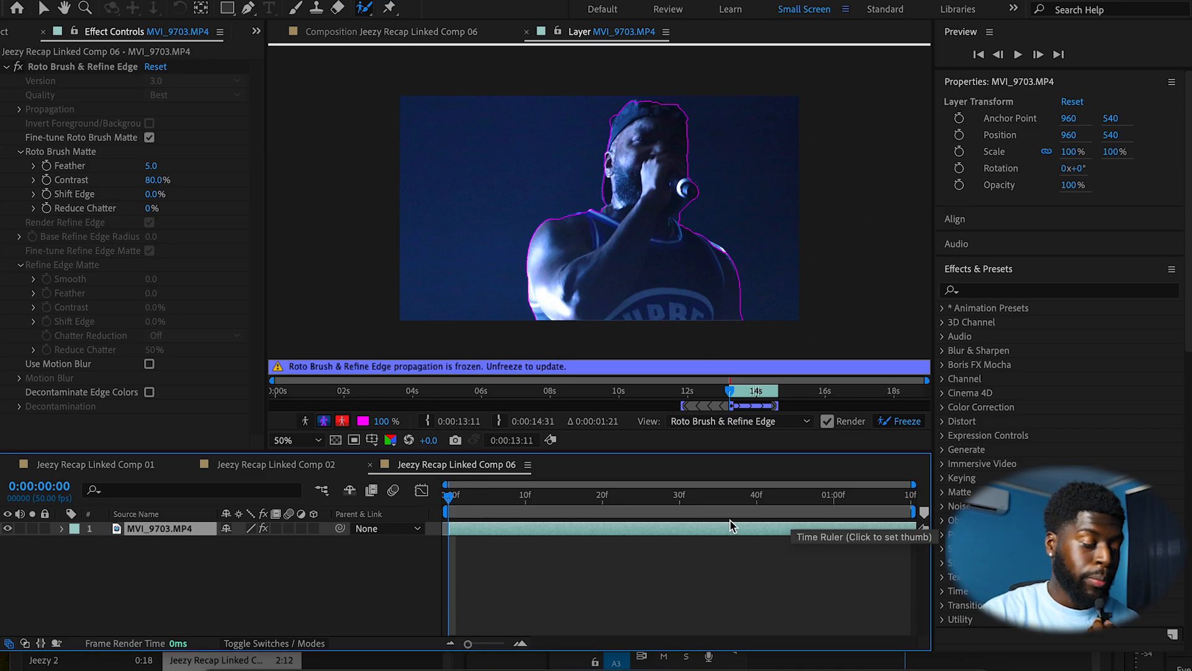
left_click_drag(450, 495, 672, 493)
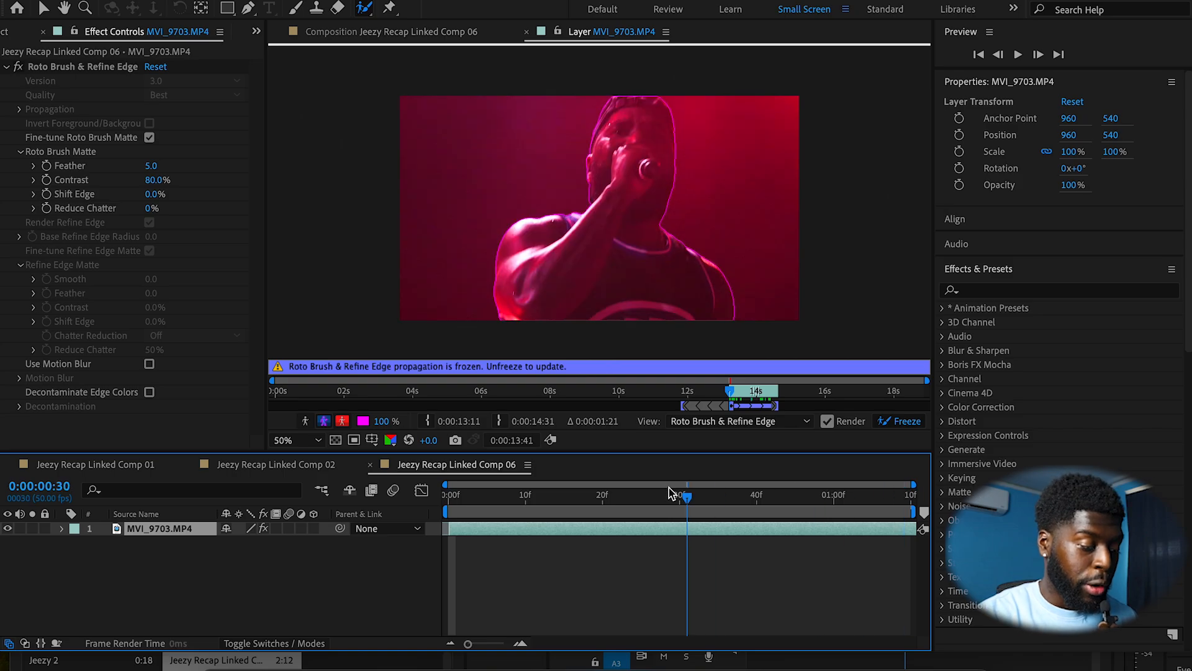
key("Home")
Step: Switch to Premiere Pro and play back the sequence from the start to review the transition with the linked comp
left_click(568, 663)
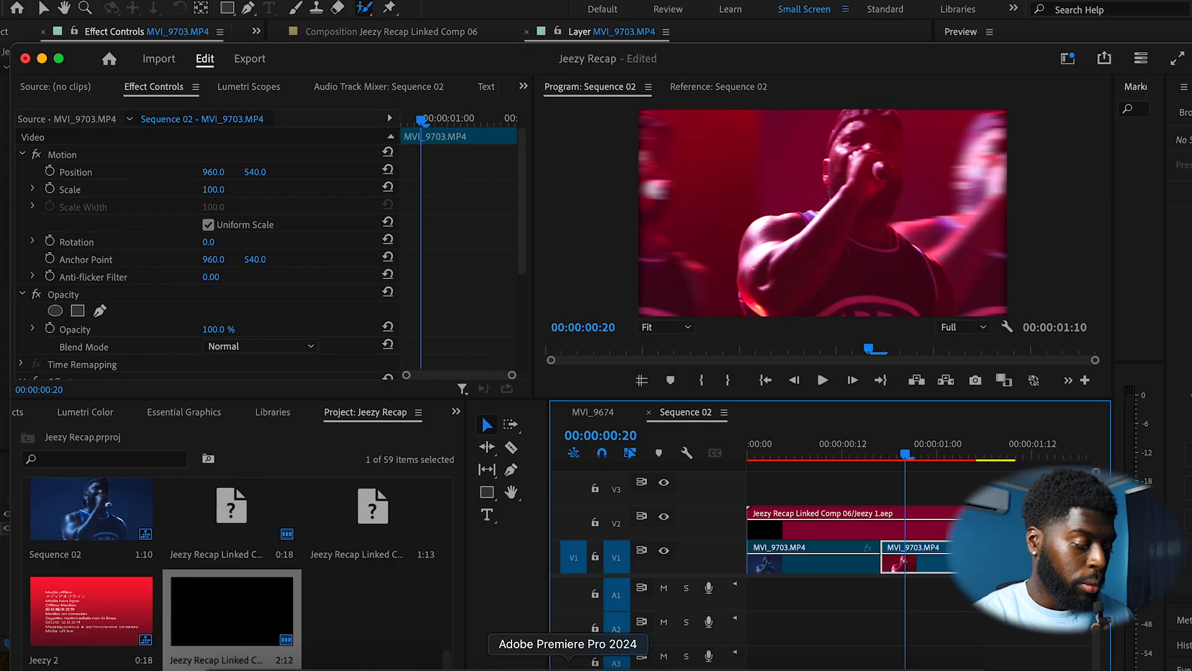
left_click_drag(907, 454, 720, 465)
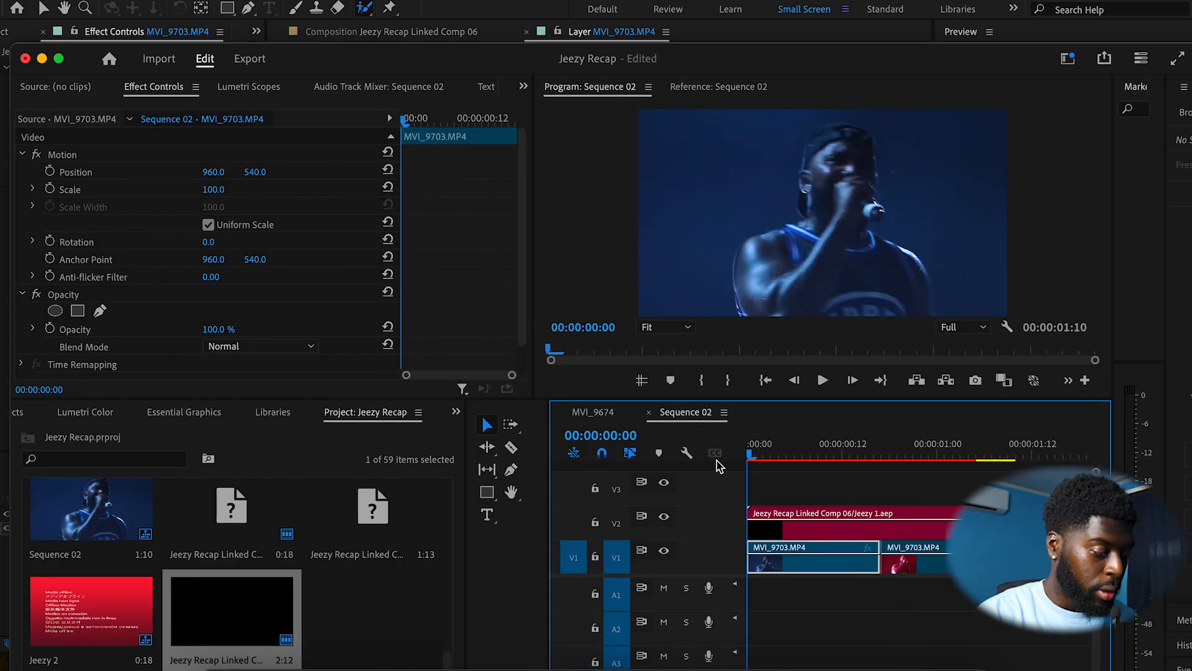
key("space")
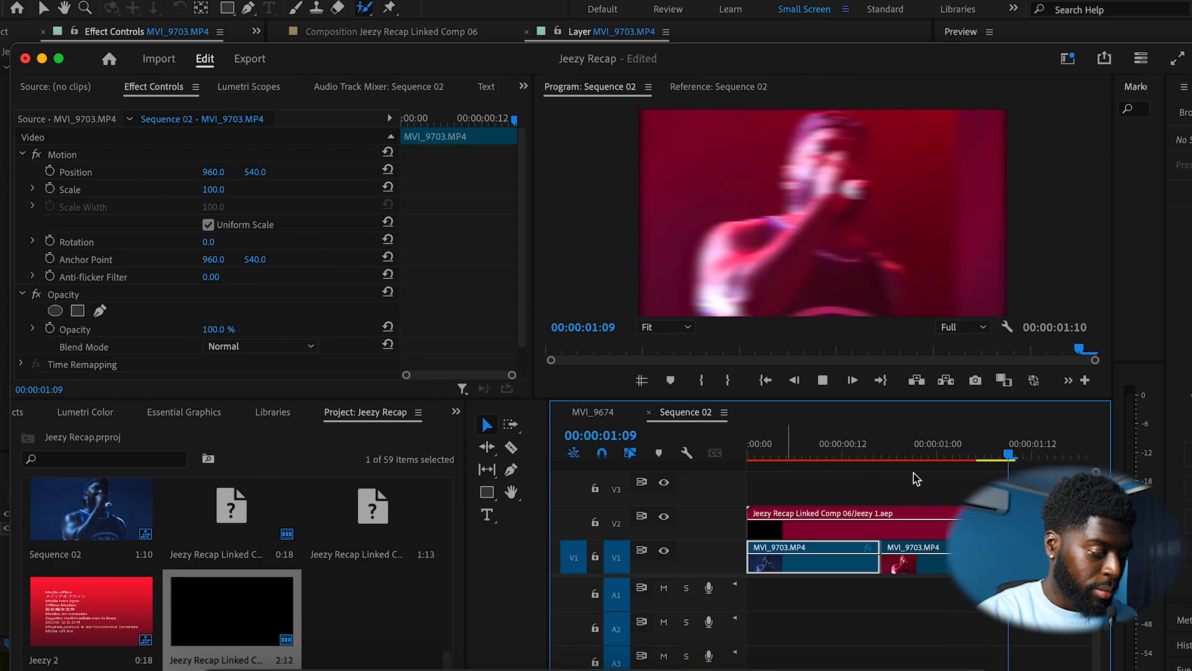
key("space")
key("d")
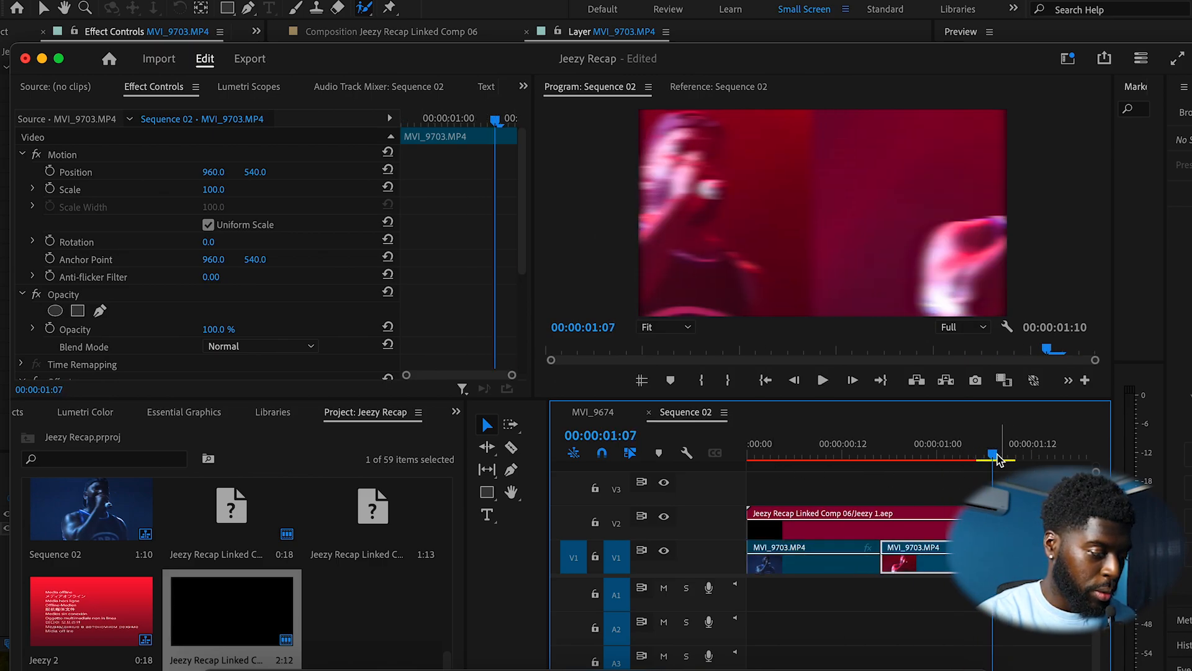
left_click_drag(997, 459, 950, 491)
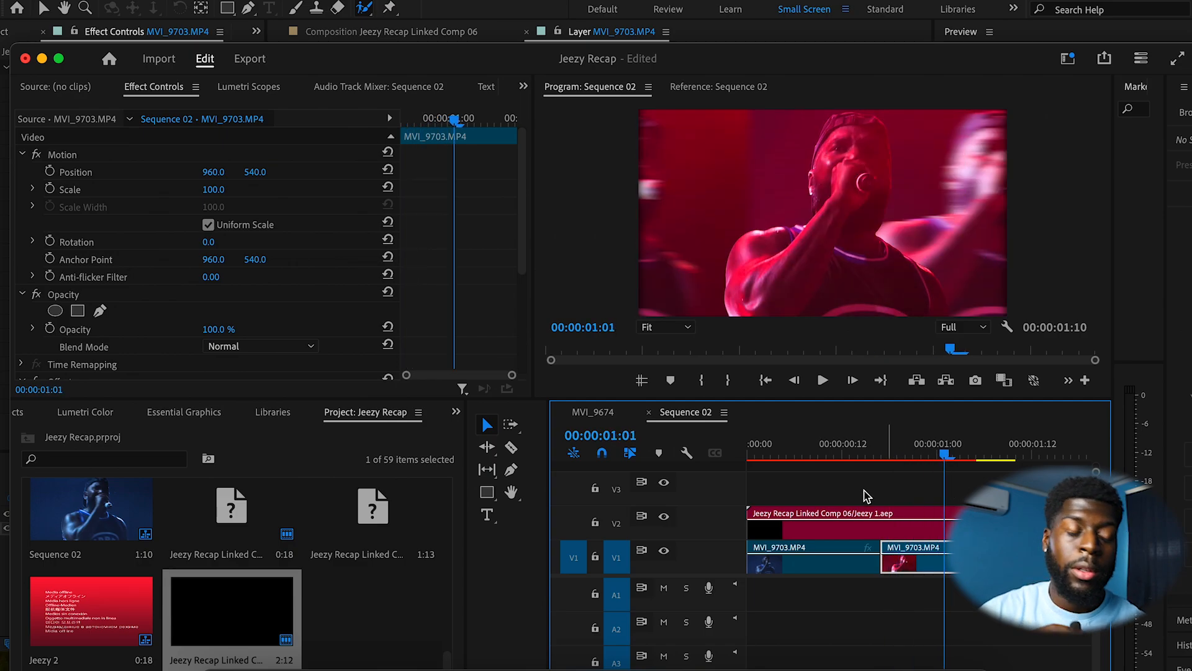